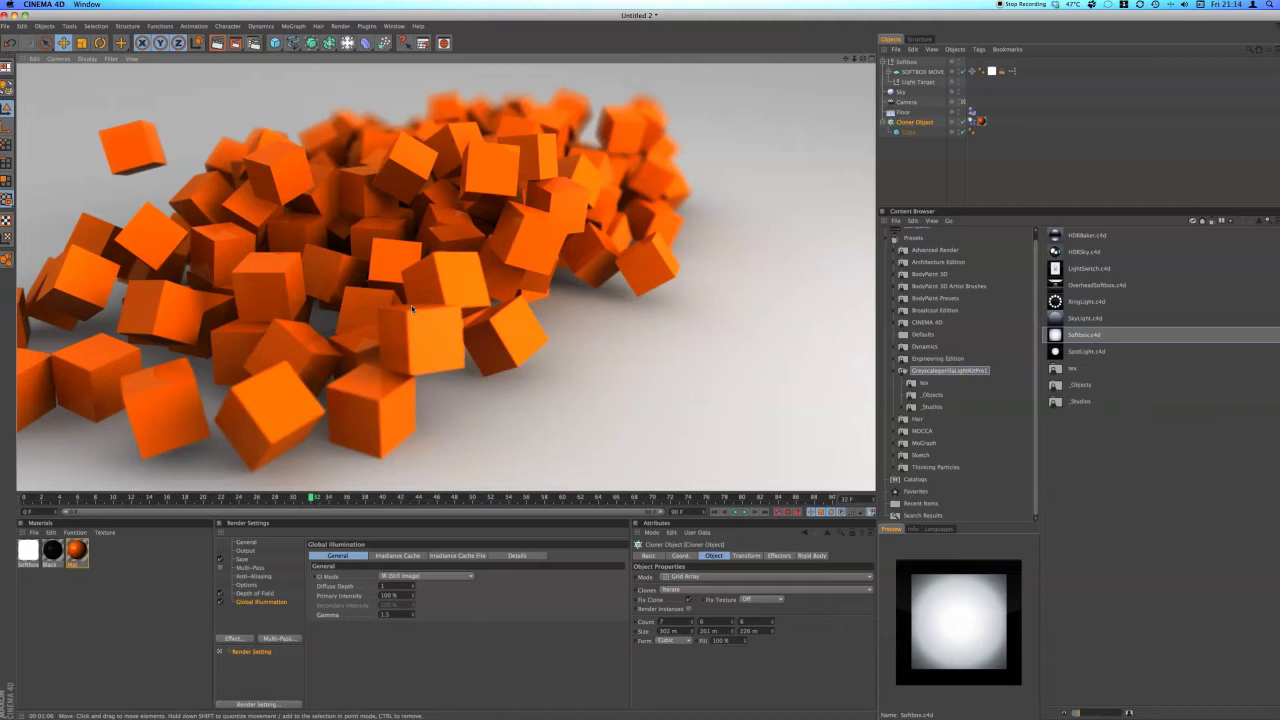
- Create a new scene, add a cube primitive and scale it down uniformly to a small fraction of its default size
{"action": "key", "text": "super+n"}
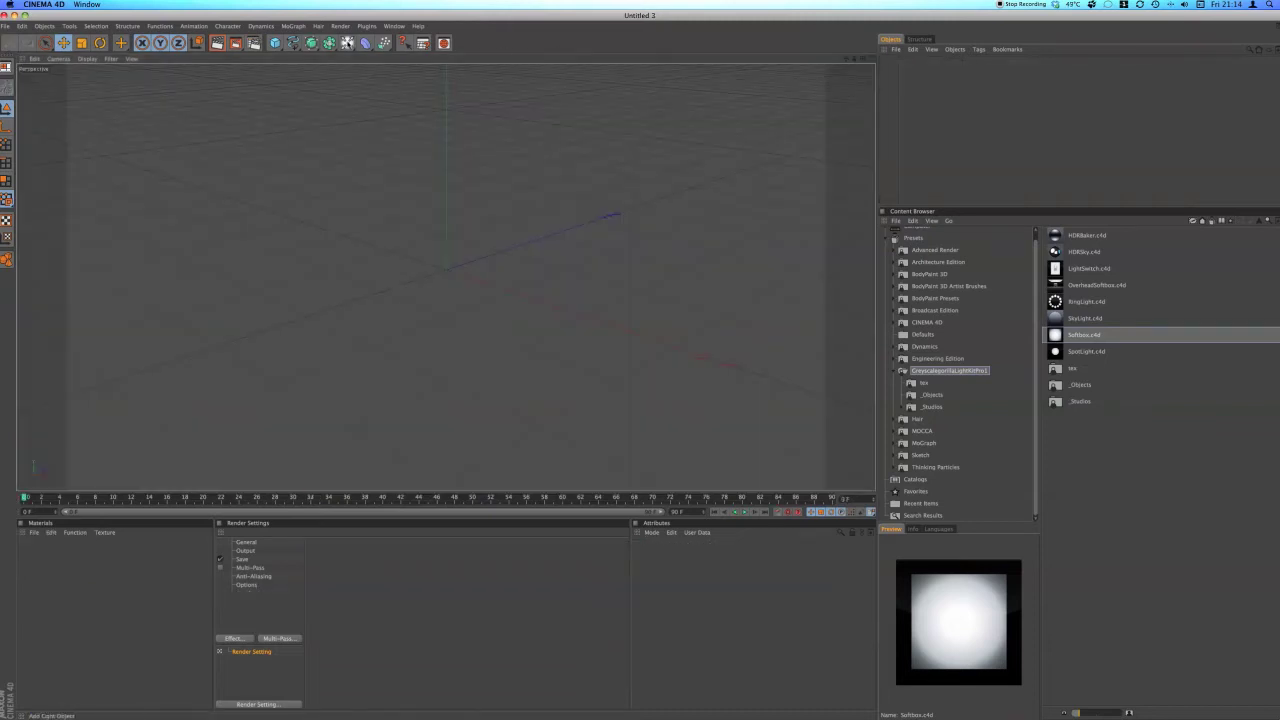
{"action": "left_click", "coordinate": [275, 43]}
{"action": "left_click", "coordinate": [80, 43]}
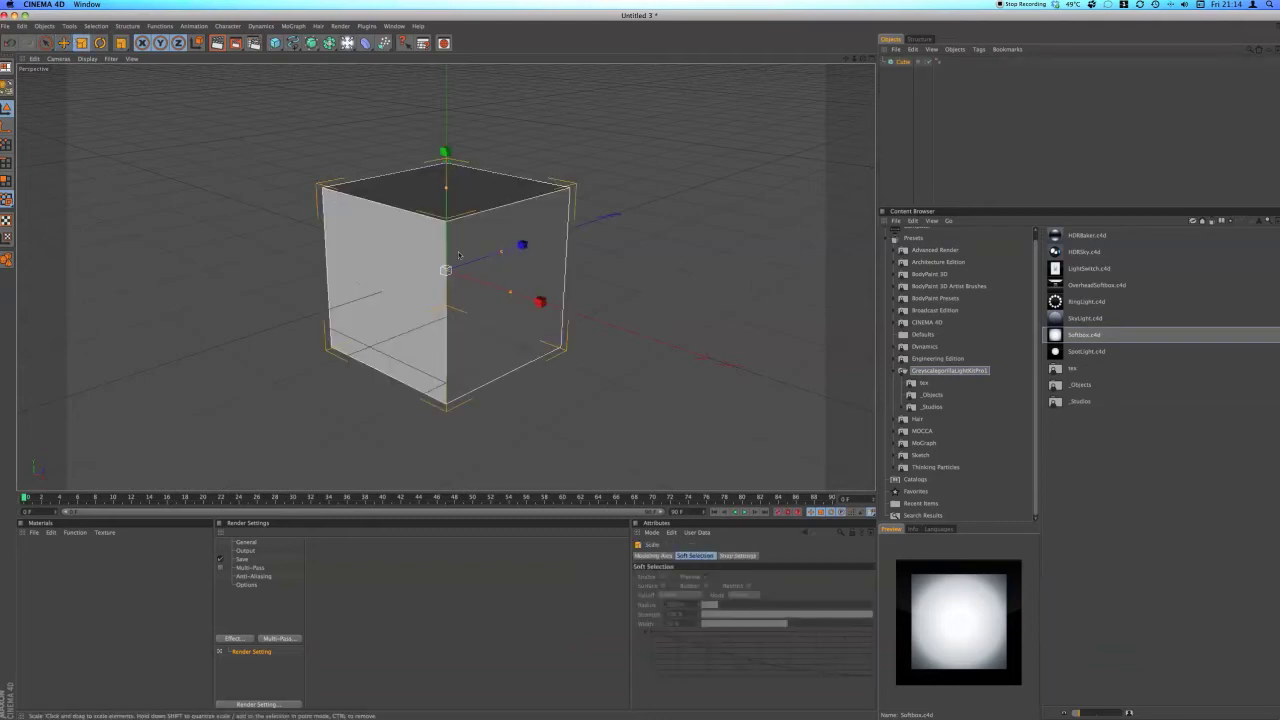
{"action": "left_click_drag", "start_coordinate": [538, 302], "coordinate": [463, 276]}
- Put the cube in a MoGraph Cloner in Grid Array mode with counts of 7, 6, 6 and size 430 × 383 × 471 m
{"action": "left_click", "coordinate": [294, 27]}
{"action": "left_click", "coordinate": [310, 81]}
{"action": "left_click_drag", "start_coordinate": [905, 72], "coordinate": [910, 63]}
{"action": "left_click", "coordinate": [690, 578]}
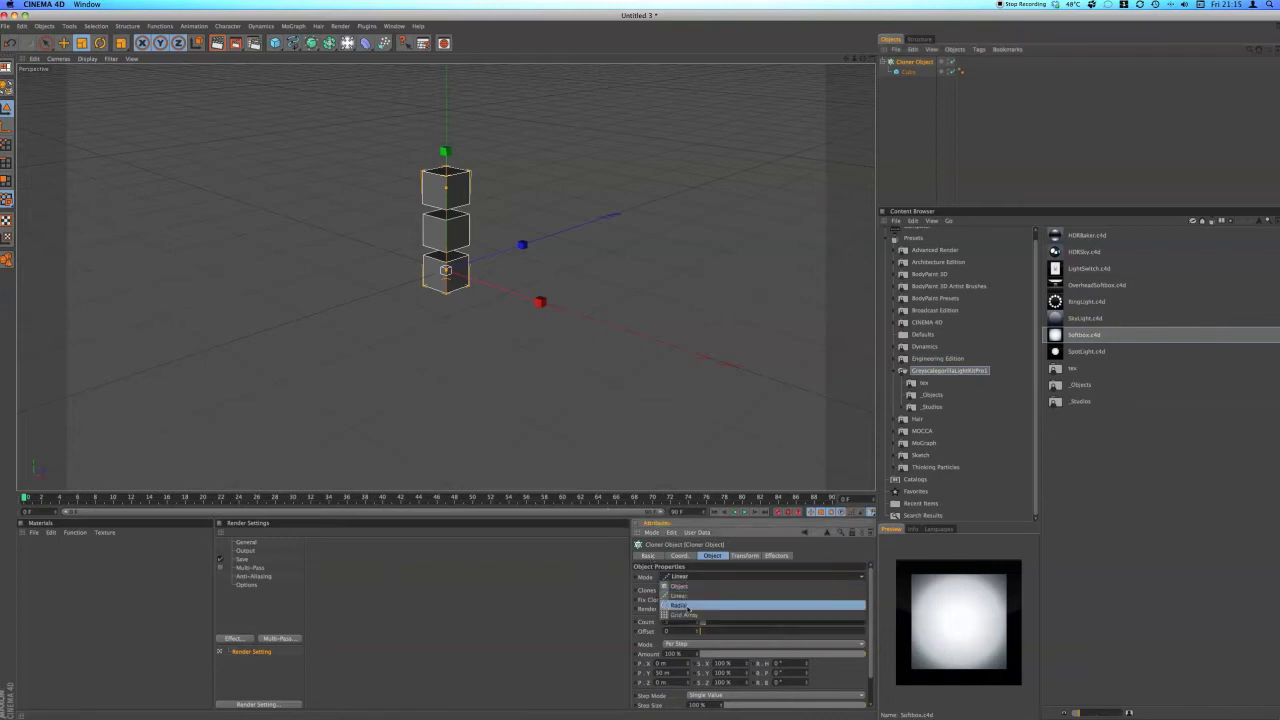
{"action": "left_click", "coordinate": [684, 614]}
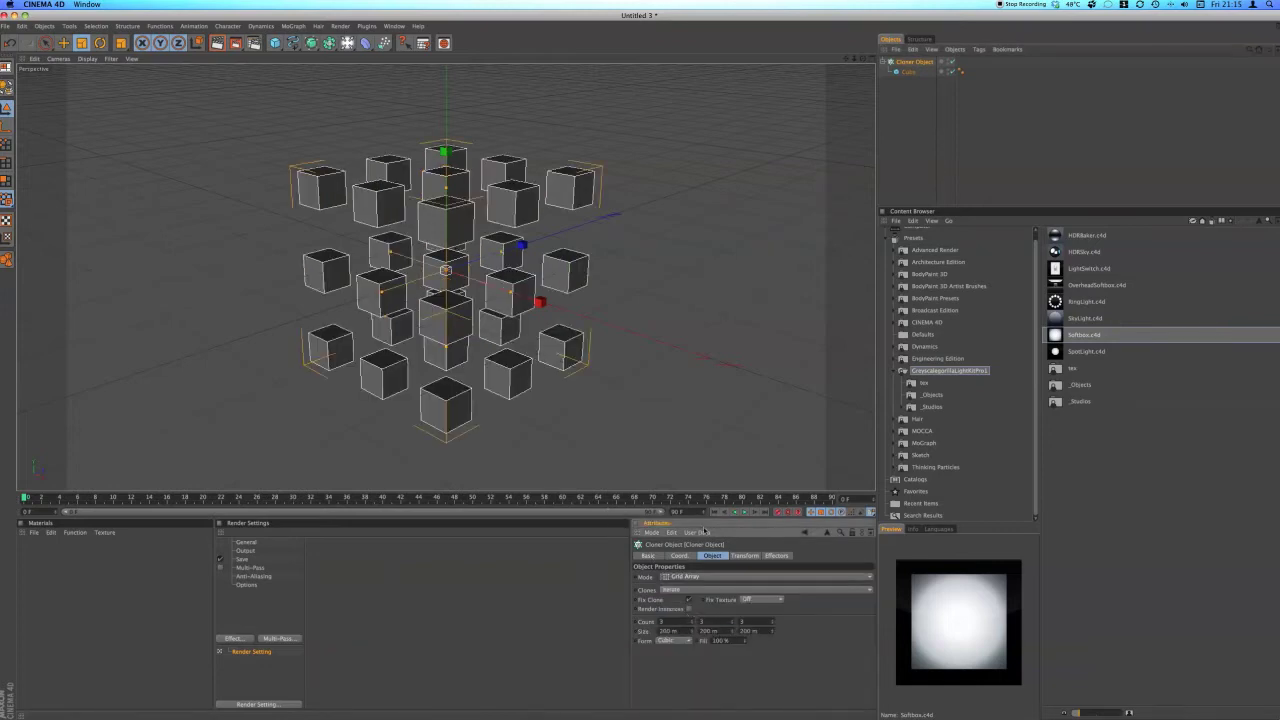
{"action": "left_click_drag", "start_coordinate": [697, 632], "coordinate": [771, 622]}
{"action": "left_click_drag", "start_coordinate": [692, 622], "coordinate": [771, 613]}
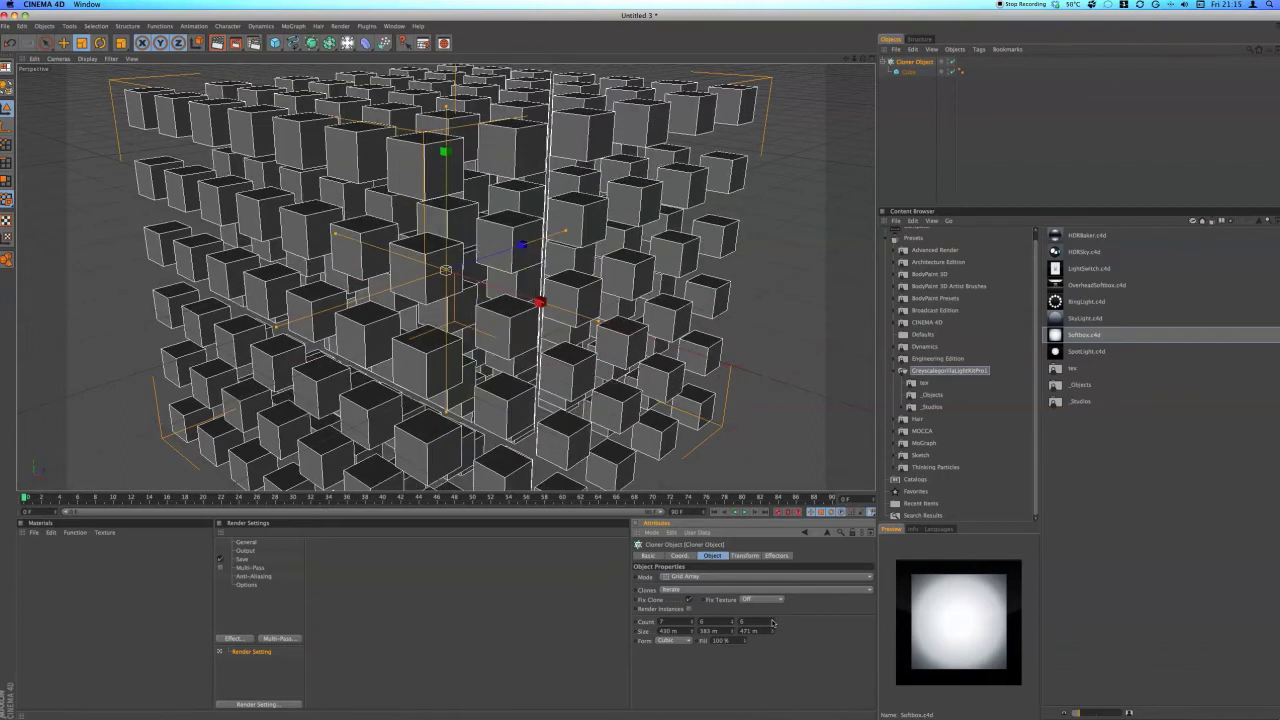
- Add a Floor object to the scene with the cube grid
{"action": "left_click", "coordinate": [923, 140]}
{"action": "scroll", "coordinate": [731, 171], "scroll_direction": "down", "scroll_amount": 5}
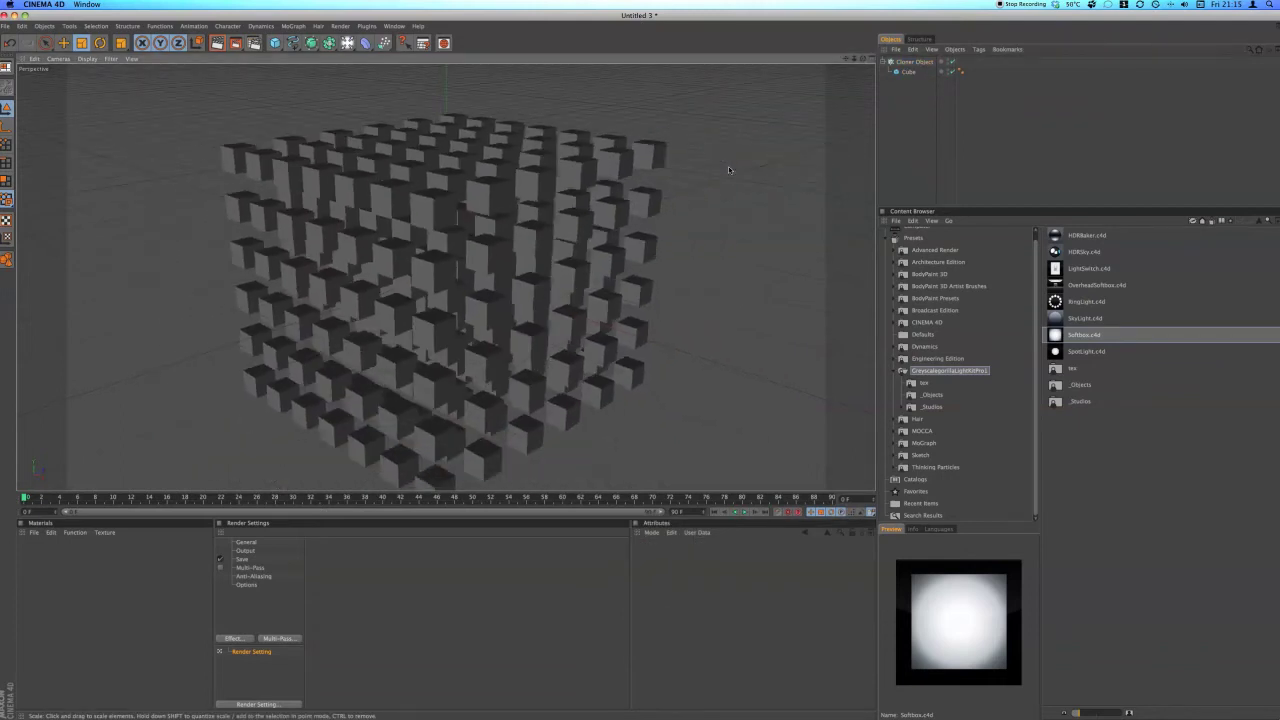
{"action": "left_click_drag", "start_coordinate": [845, 59], "coordinate": [847, 63]}
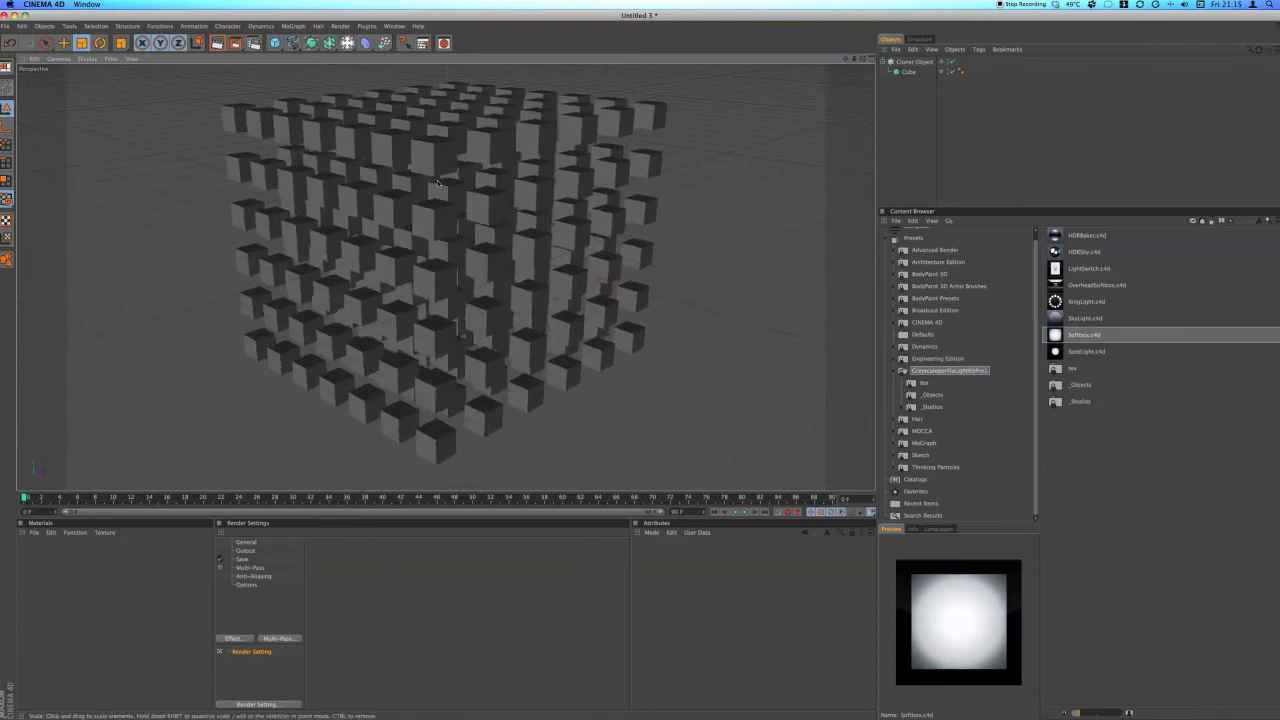
{"action": "left_click", "coordinate": [350, 175]}
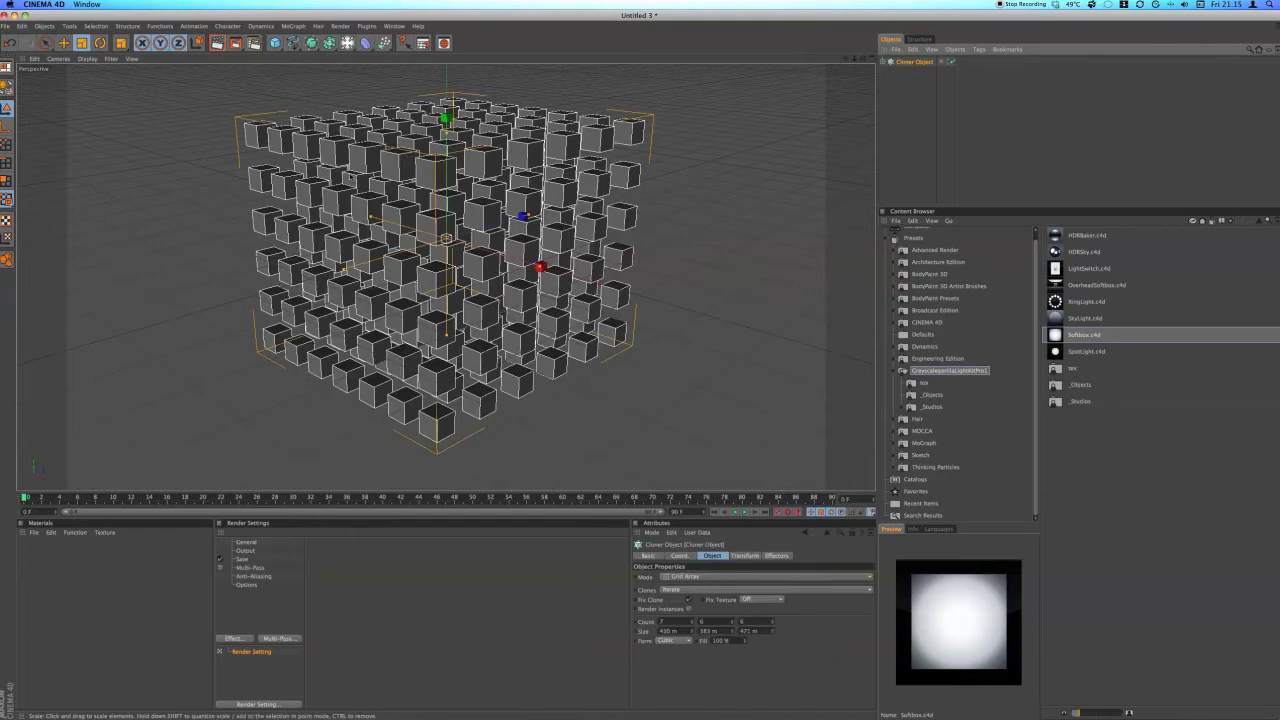
{"action": "left_click_drag", "start_coordinate": [347, 43], "coordinate": [443, 94]}
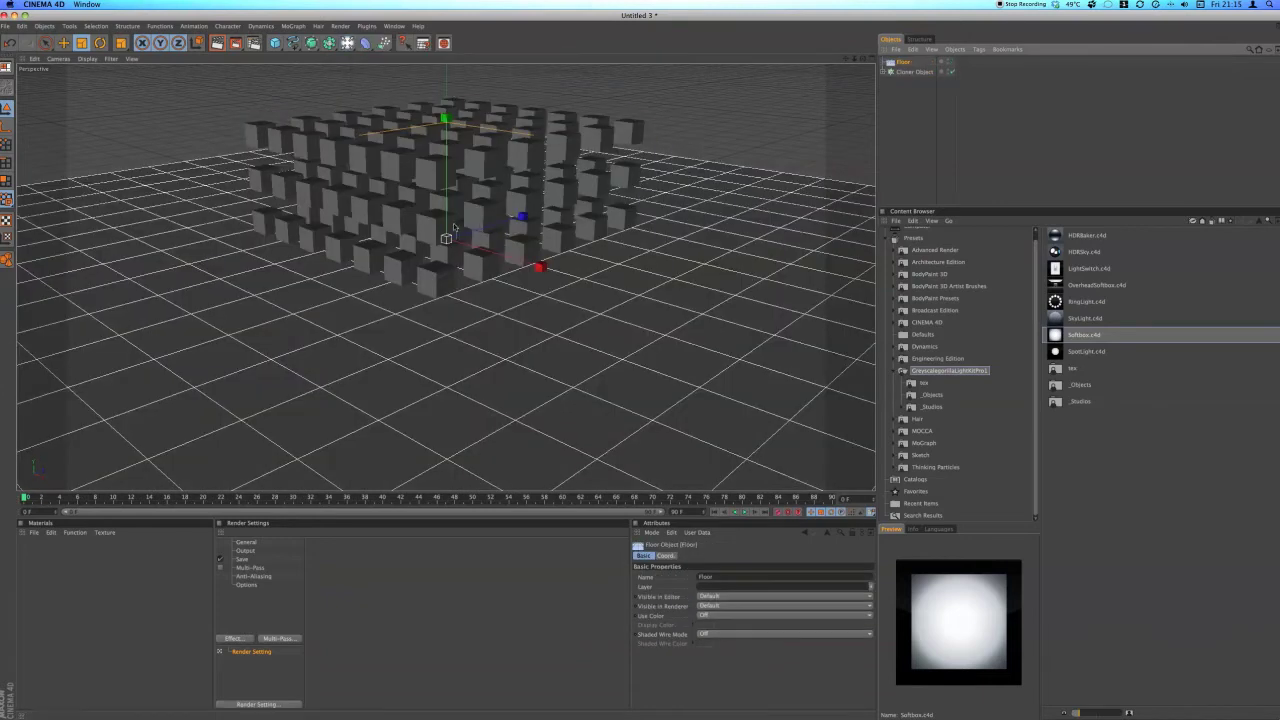
- Raise the cloner vertically so the whole cube grid sits above the floor plane
{"action": "left_click", "coordinate": [899, 73]}
{"action": "left_click_drag", "start_coordinate": [855, 59], "coordinate": [815, 62]}
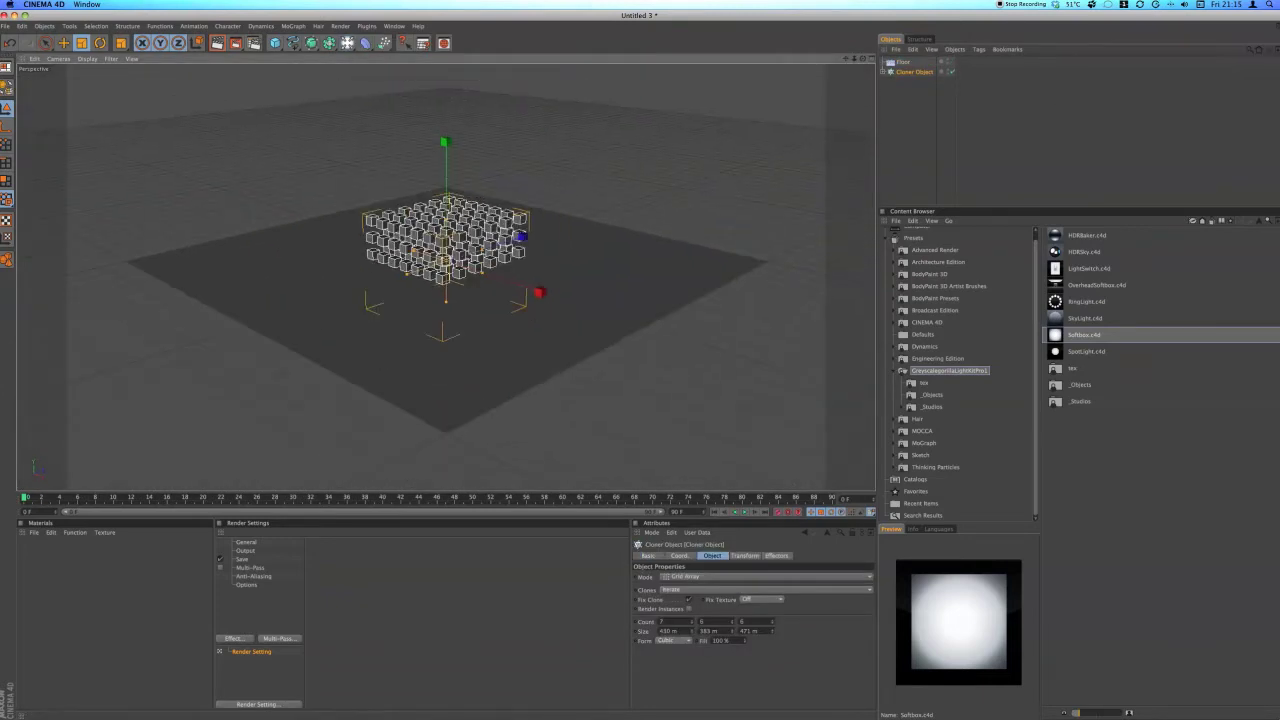
{"action": "key", "text": "e"}
{"action": "left_click_drag", "start_coordinate": [446, 158], "coordinate": [446, 112]}
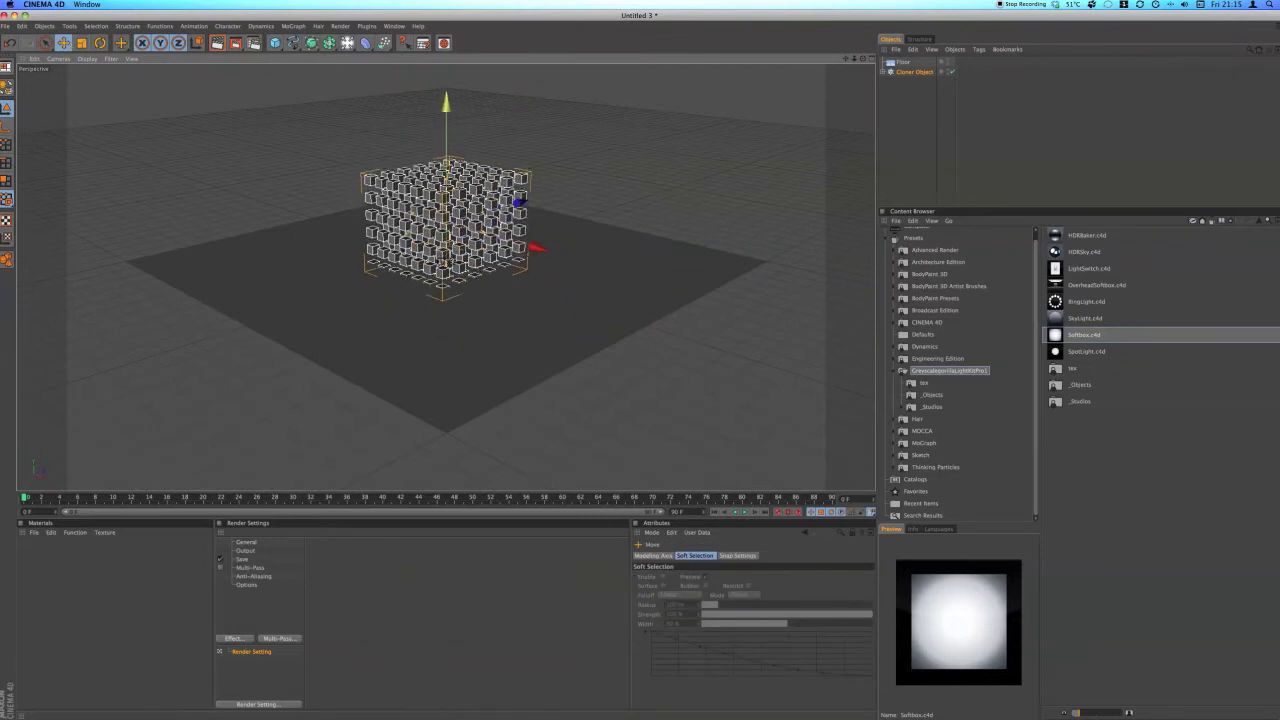
- Rotate the cube grid into a tilted position and lower the floor beneath its lowest corner
{"action": "key", "text": "r"}
{"action": "left_click_drag", "start_coordinate": [470, 215], "coordinate": [490, 245]}
{"action": "key", "text": "e"}
{"action": "left_click", "coordinate": [514, 286]}
{"action": "left_click_drag", "start_coordinate": [446, 180], "coordinate": [446, 203]}
- Add a MoGraph Rigid Body tag to the cloner and another to the floor
{"action": "right_click", "coordinate": [904, 72]}
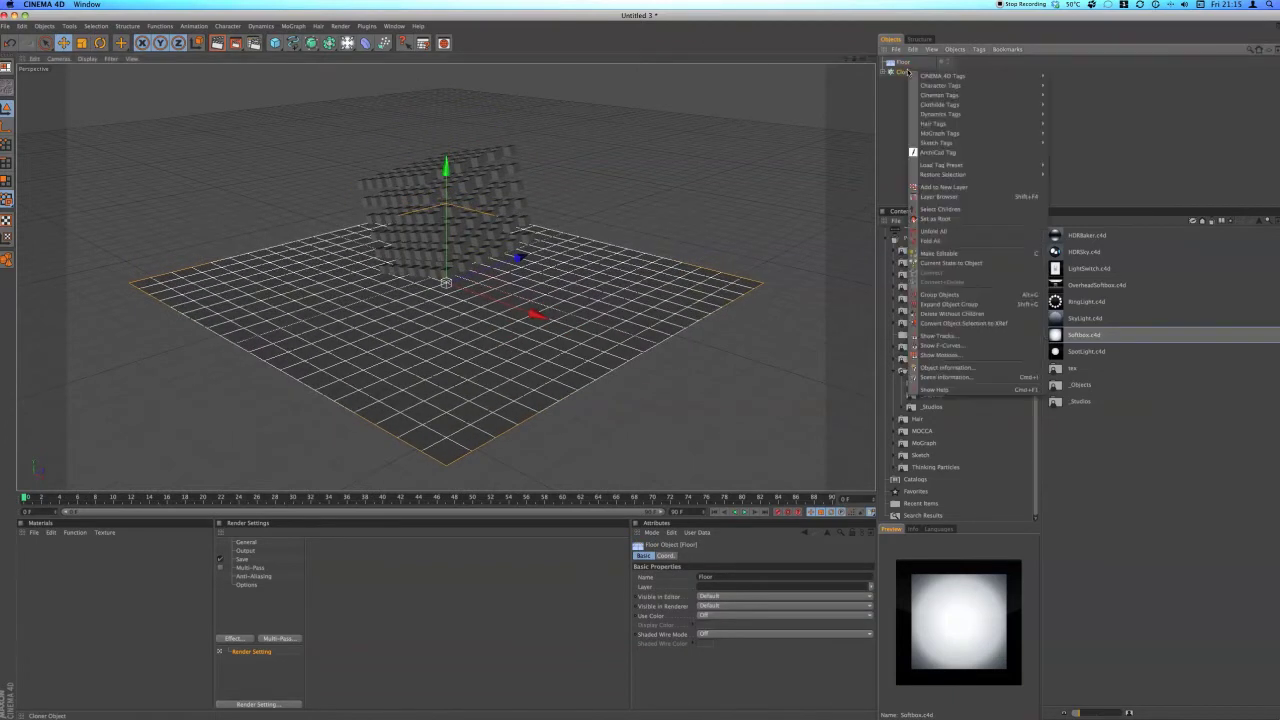
{"action": "left_click", "coordinate": [1062, 142]}
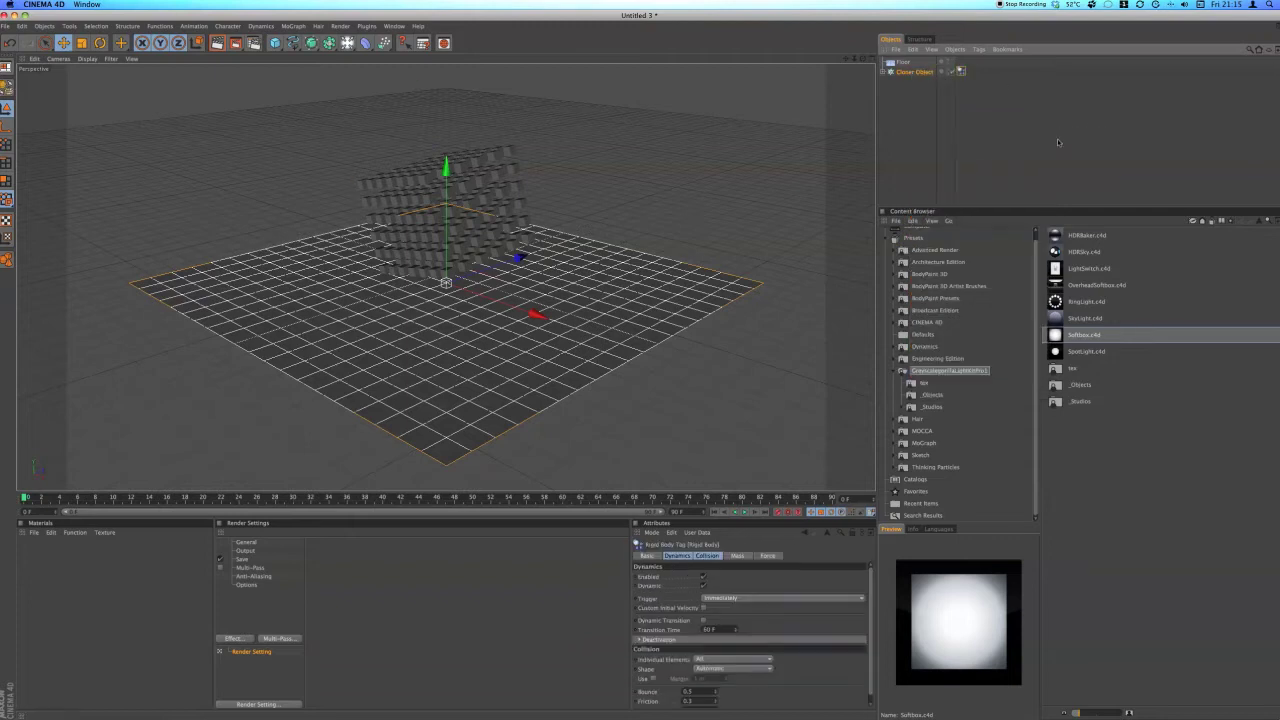
{"action": "right_click", "coordinate": [906, 63]}
{"action": "mouse_move", "coordinate": [1040, 126]}
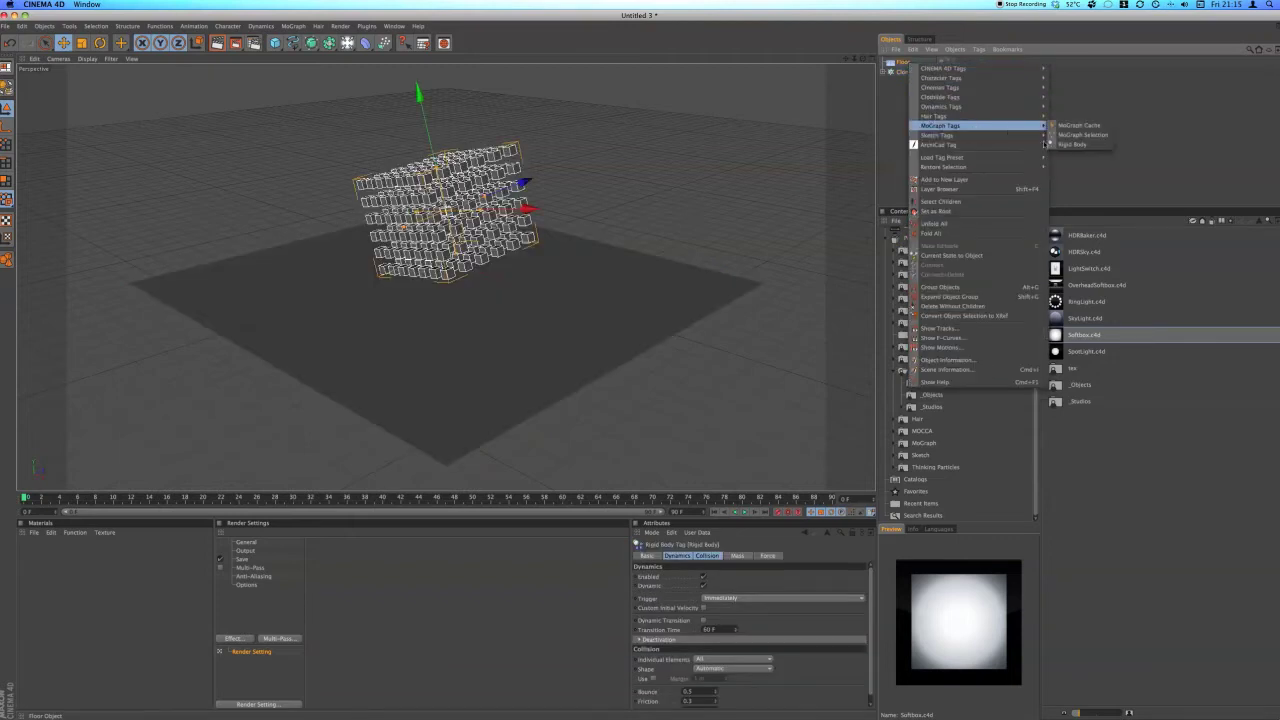
{"action": "left_click", "coordinate": [1070, 144]}
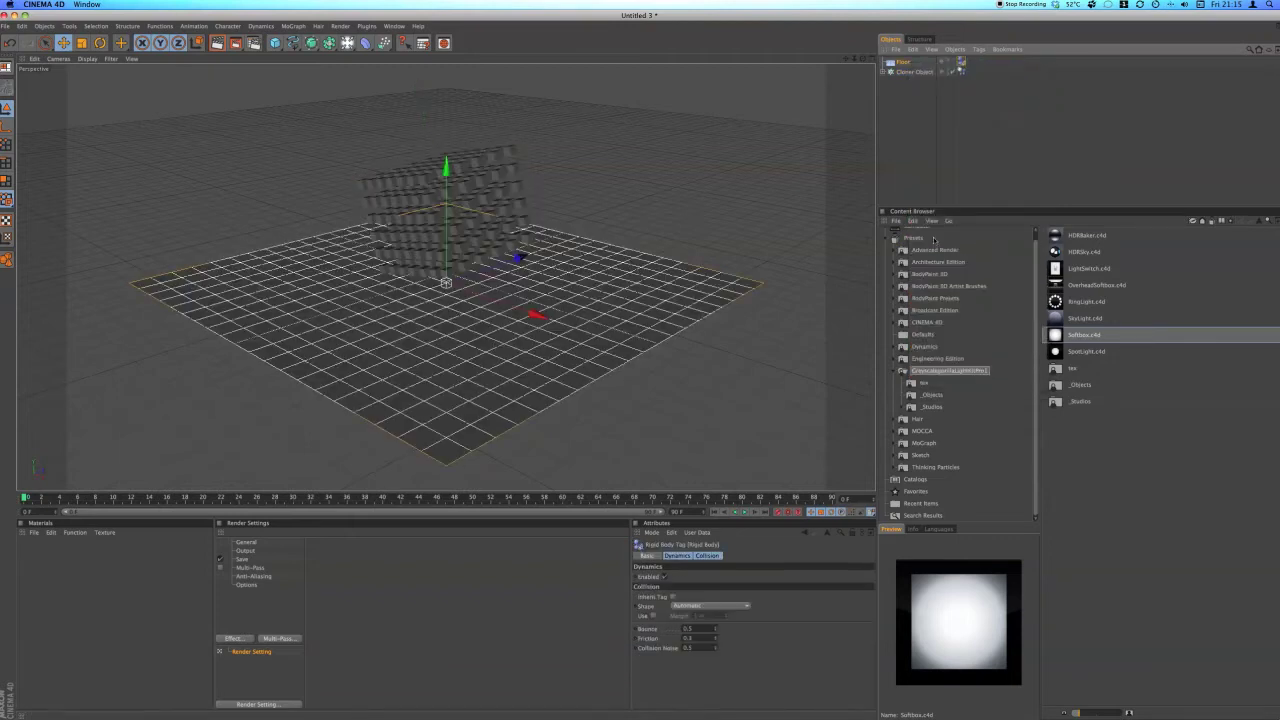
- Set the bounce of the floor's rigid body tag to 0.6 and raise its friction
{"action": "left_click", "coordinate": [907, 62]}
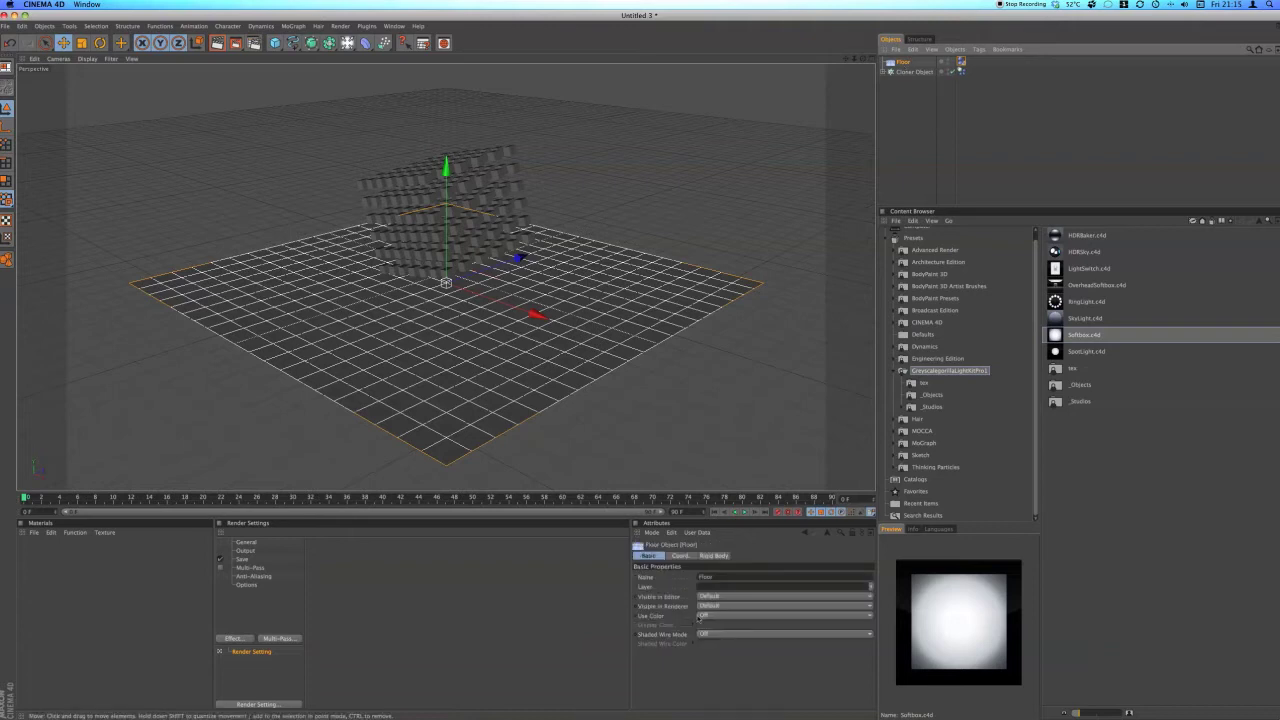
{"action": "left_click", "coordinate": [897, 156]}
{"action": "left_click", "coordinate": [961, 71]}
{"action": "left_click", "coordinate": [715, 640]}
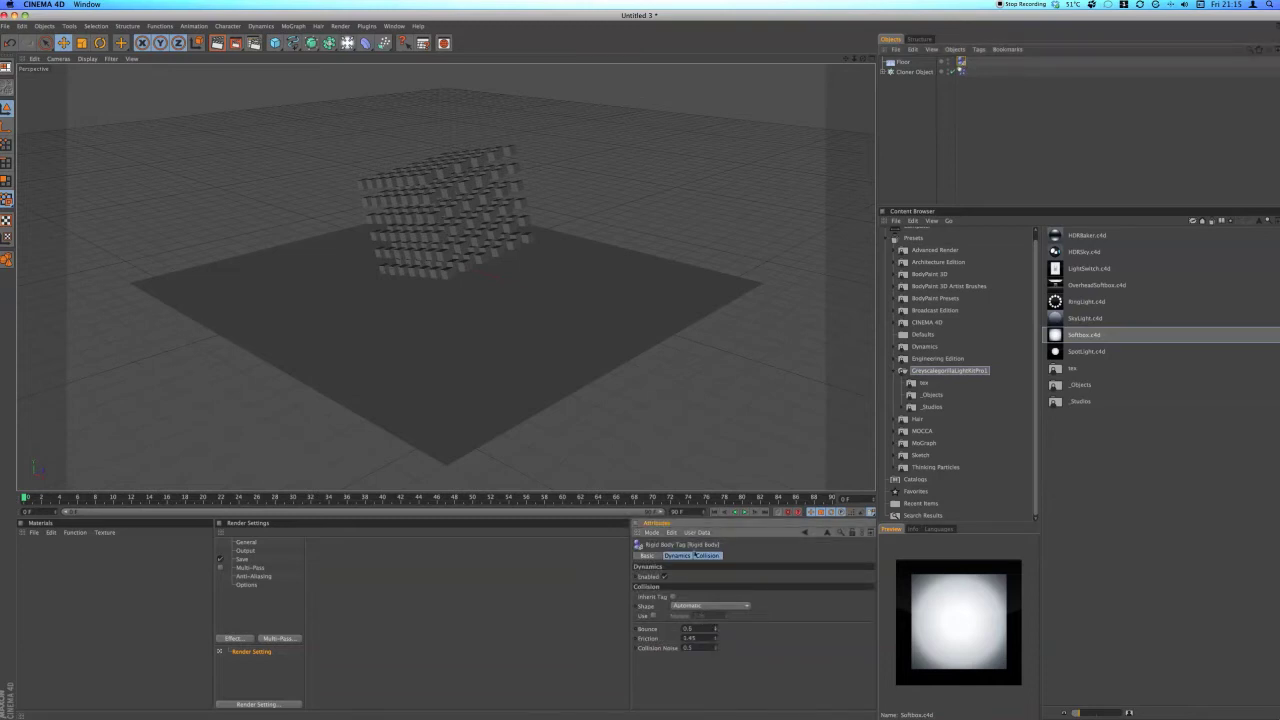
- Play the cube collapse simulation, replay it from the first frame and stop it at frame 35
{"action": "left_click", "coordinate": [744, 514]}
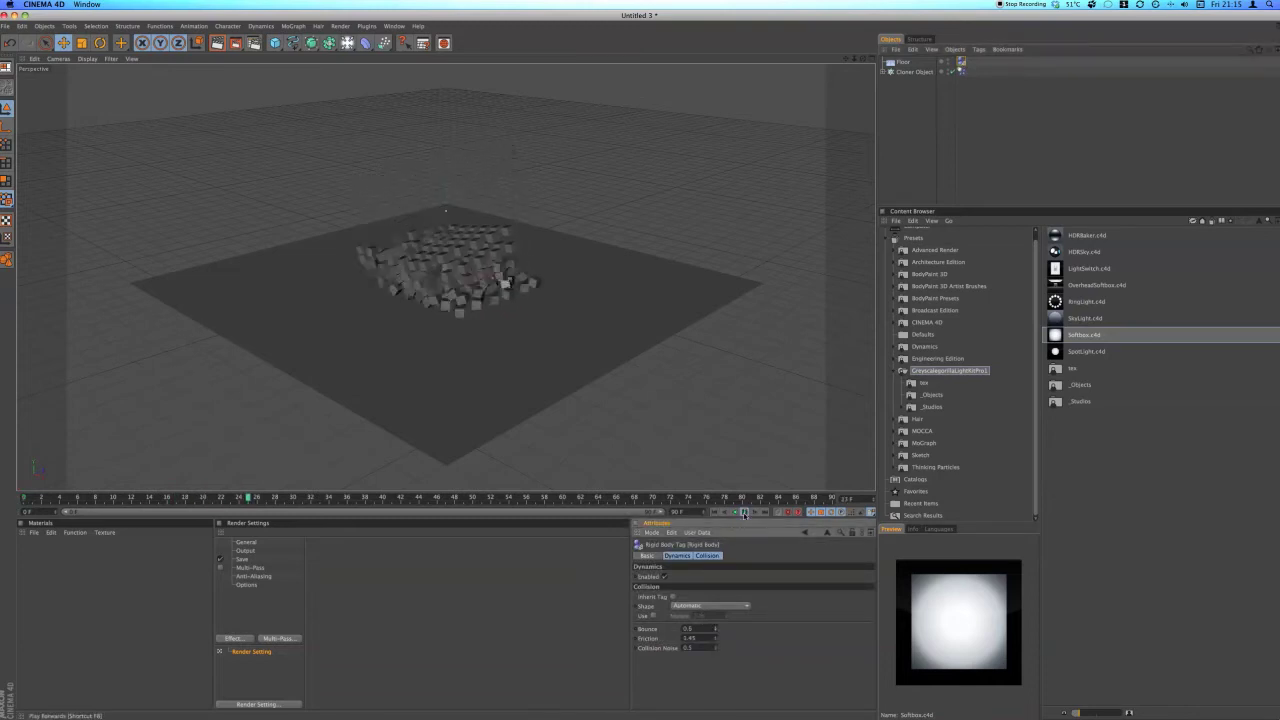
{"action": "scroll", "coordinate": [590, 353], "scroll_direction": "up", "scroll_amount": 5}
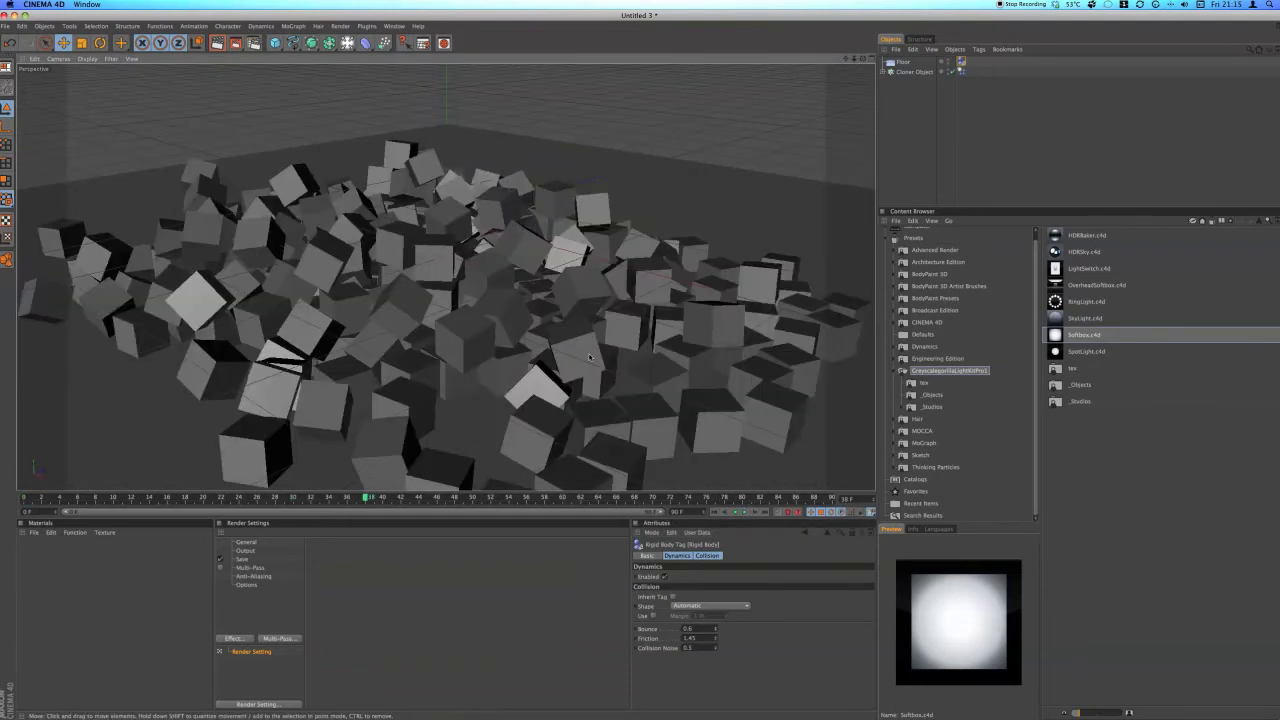
{"action": "left_click_drag", "start_coordinate": [863, 60], "coordinate": [778, 36]}
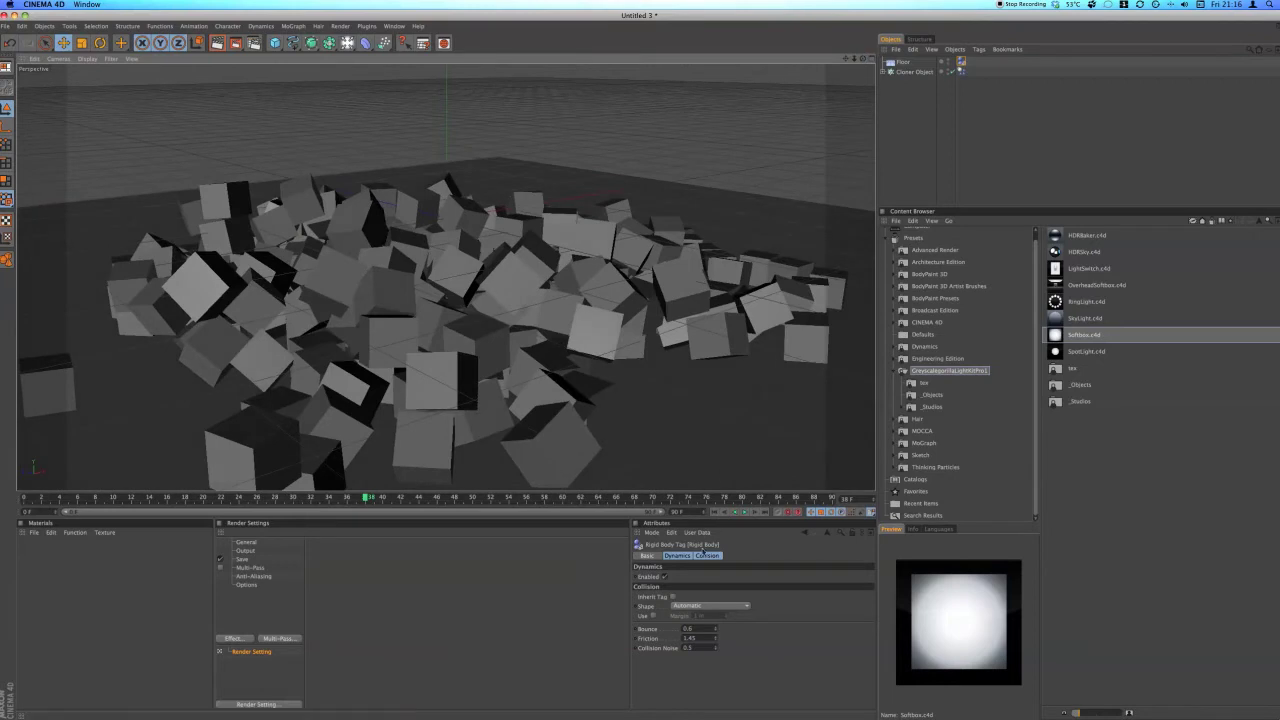
{"action": "left_click", "coordinate": [716, 512]}
{"action": "left_click", "coordinate": [745, 512]}
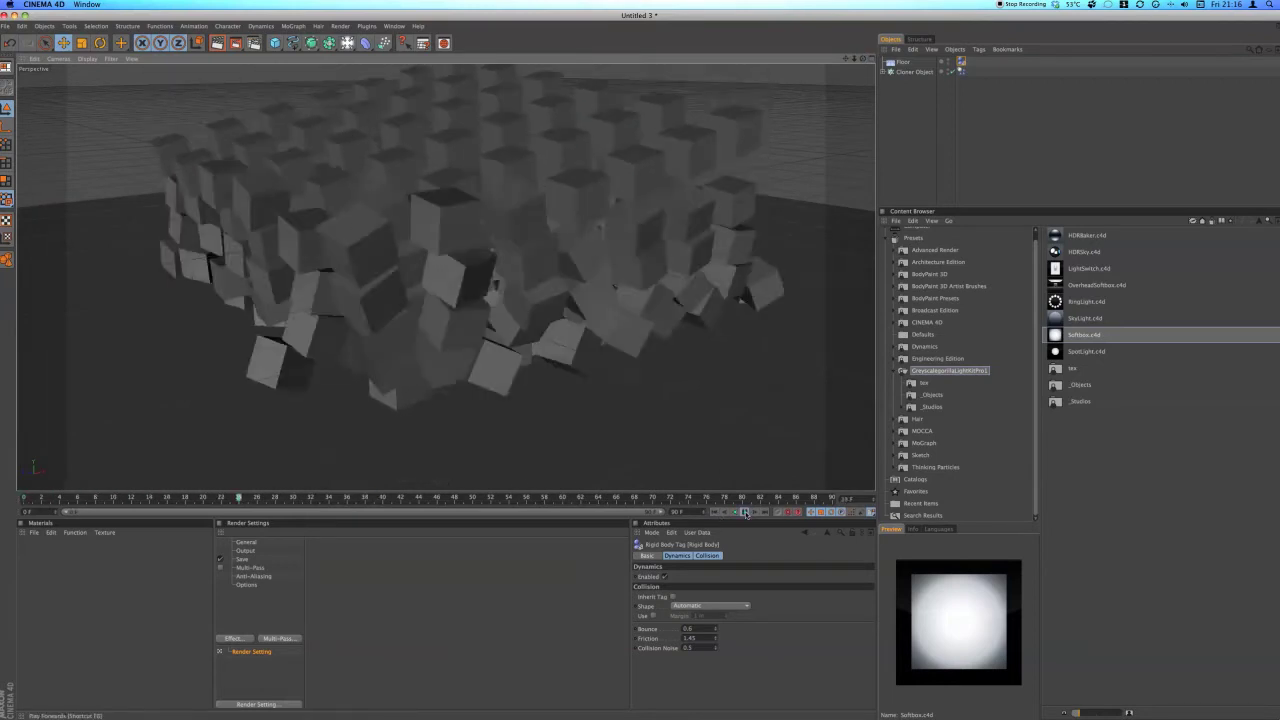
{"action": "left_click", "coordinate": [745, 512]}
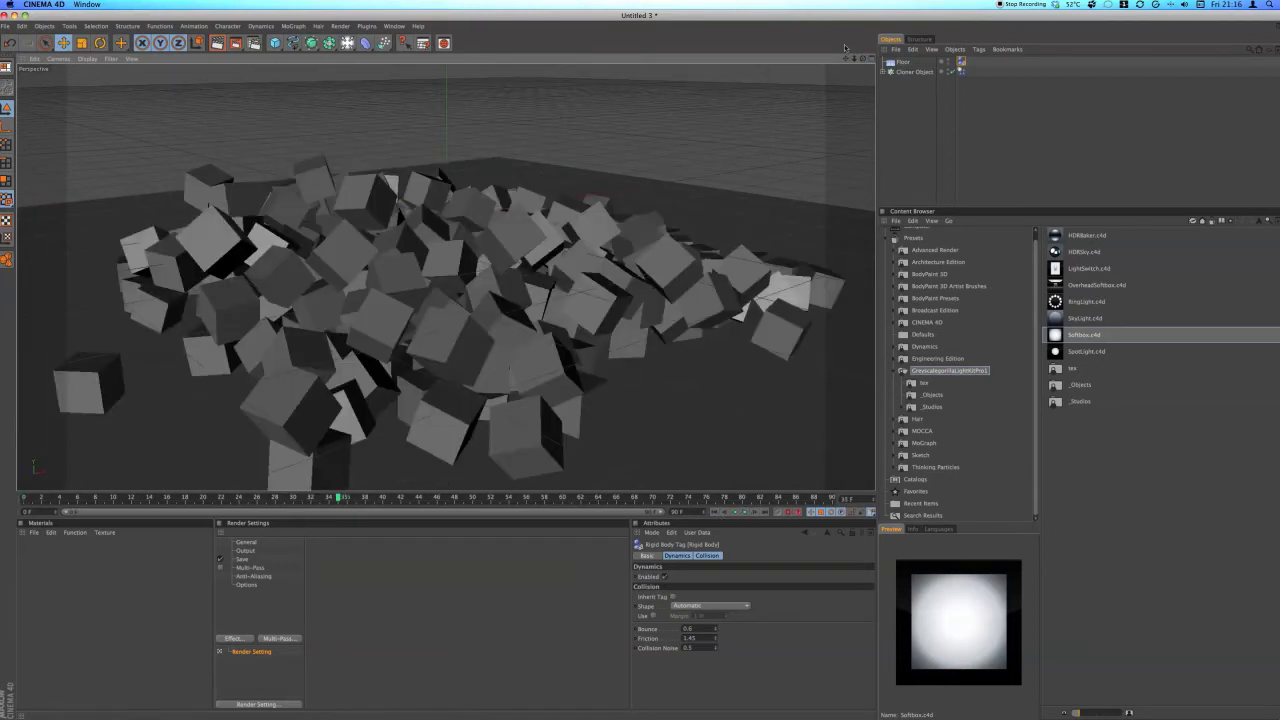
- Frame the collapsed cube pile from close up, add a camera from that viewpoint and look through it
{"action": "left_click_drag", "start_coordinate": [846, 59], "coordinate": [789, 29]}
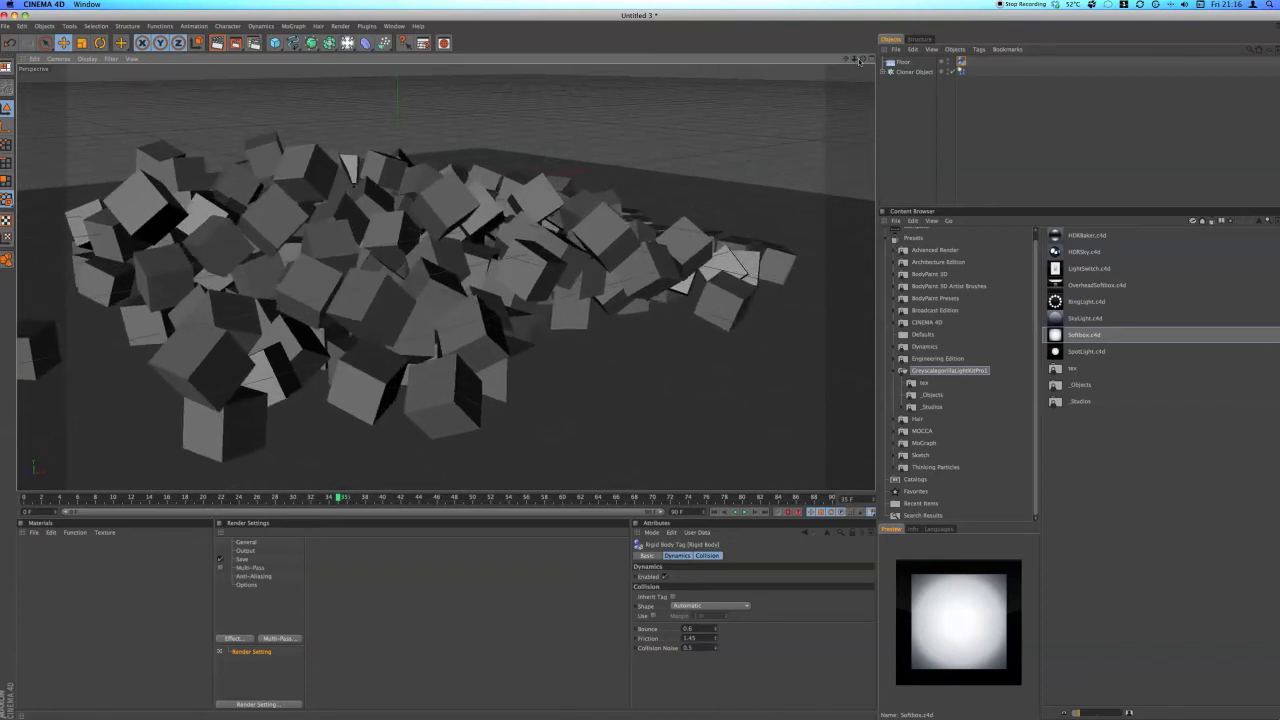
{"action": "left_click_drag", "start_coordinate": [628, 388], "coordinate": [671, 415], "text": "alt"}
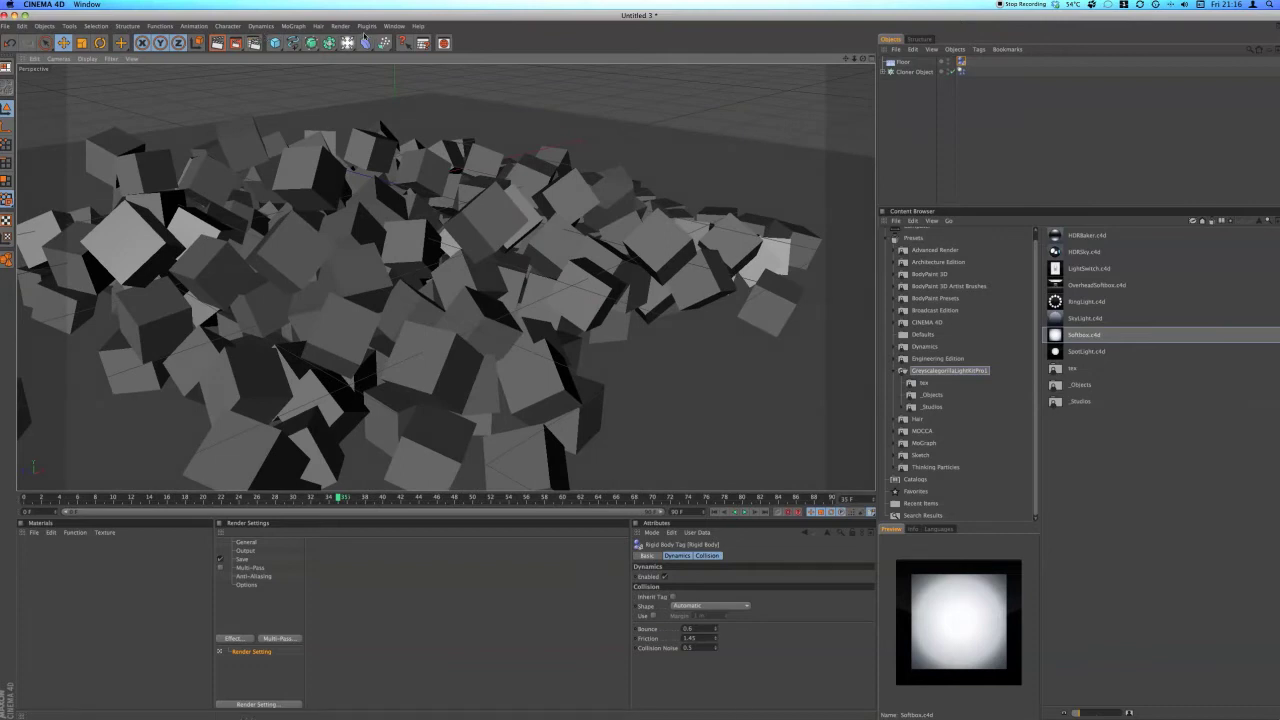
{"action": "left_click_drag", "start_coordinate": [347, 44], "coordinate": [504, 76]}
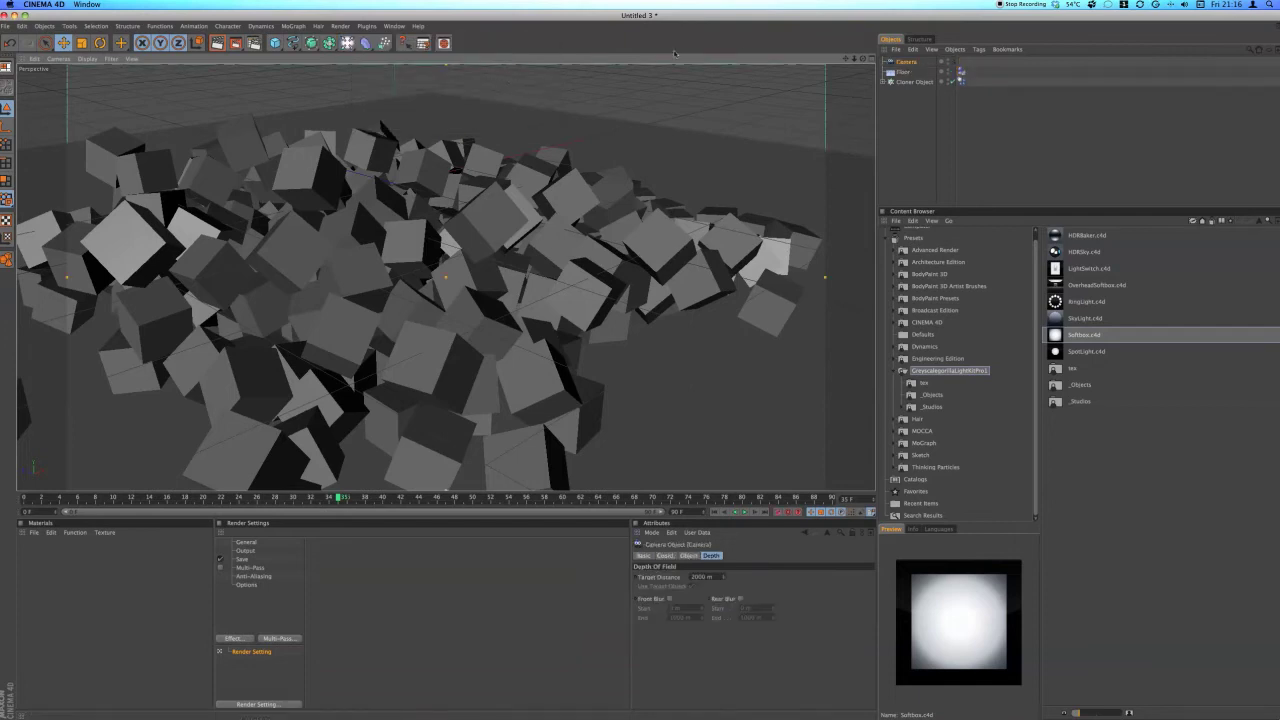
{"action": "left_click", "coordinate": [953, 65]}
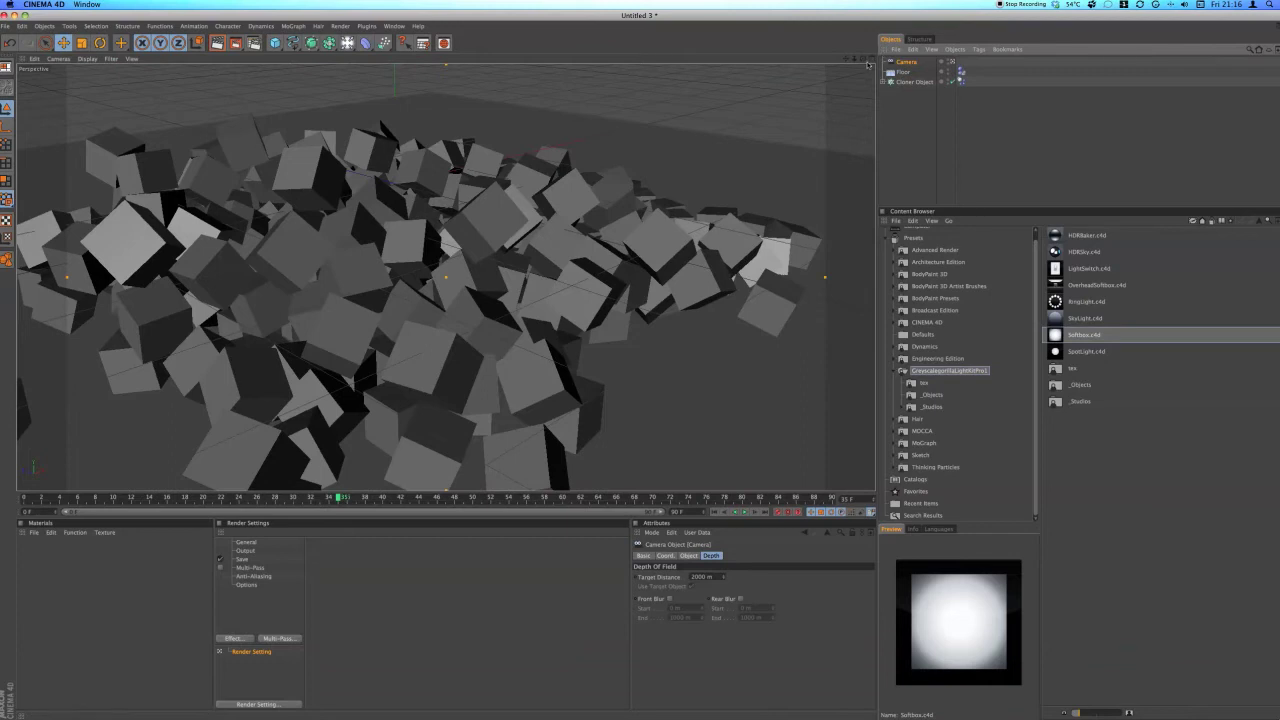
{"action": "left_click_drag", "start_coordinate": [863, 59], "coordinate": [842, 44]}
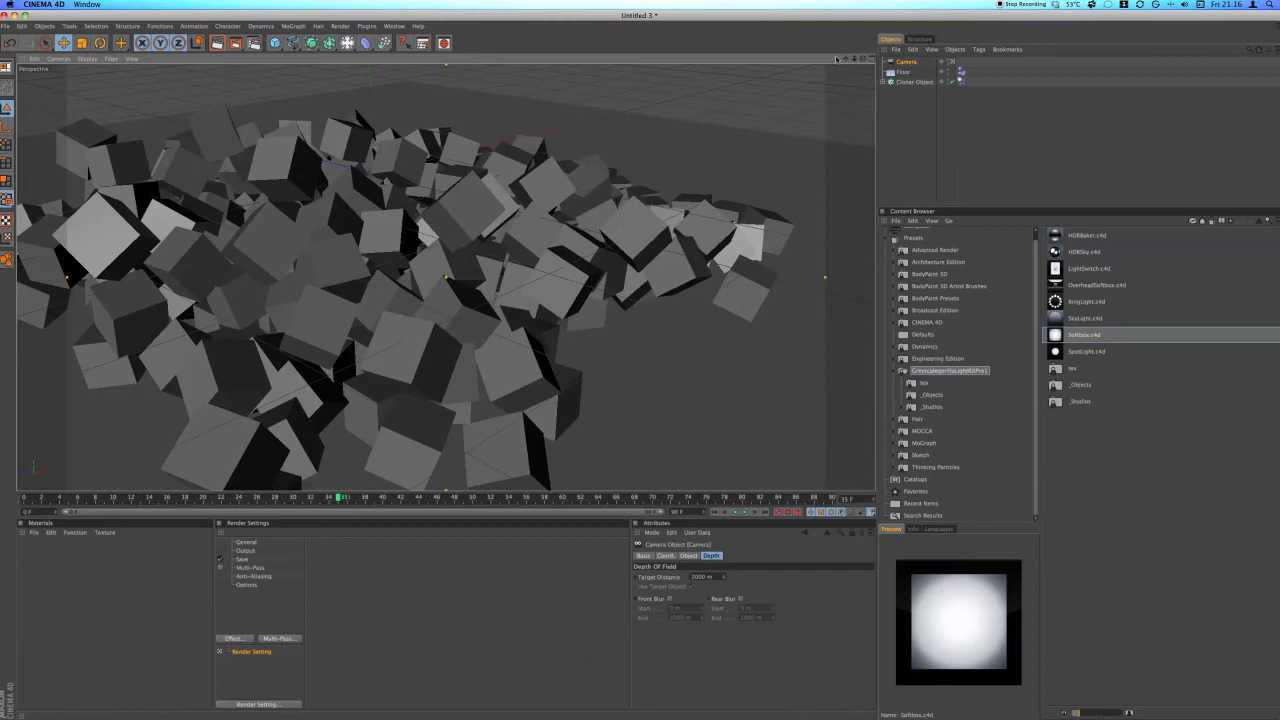
- Shorten the camera's depth of field target distance to about 600 m so the focal plane falls on the front of the cube pile
{"action": "left_click", "coordinate": [870, 58]}
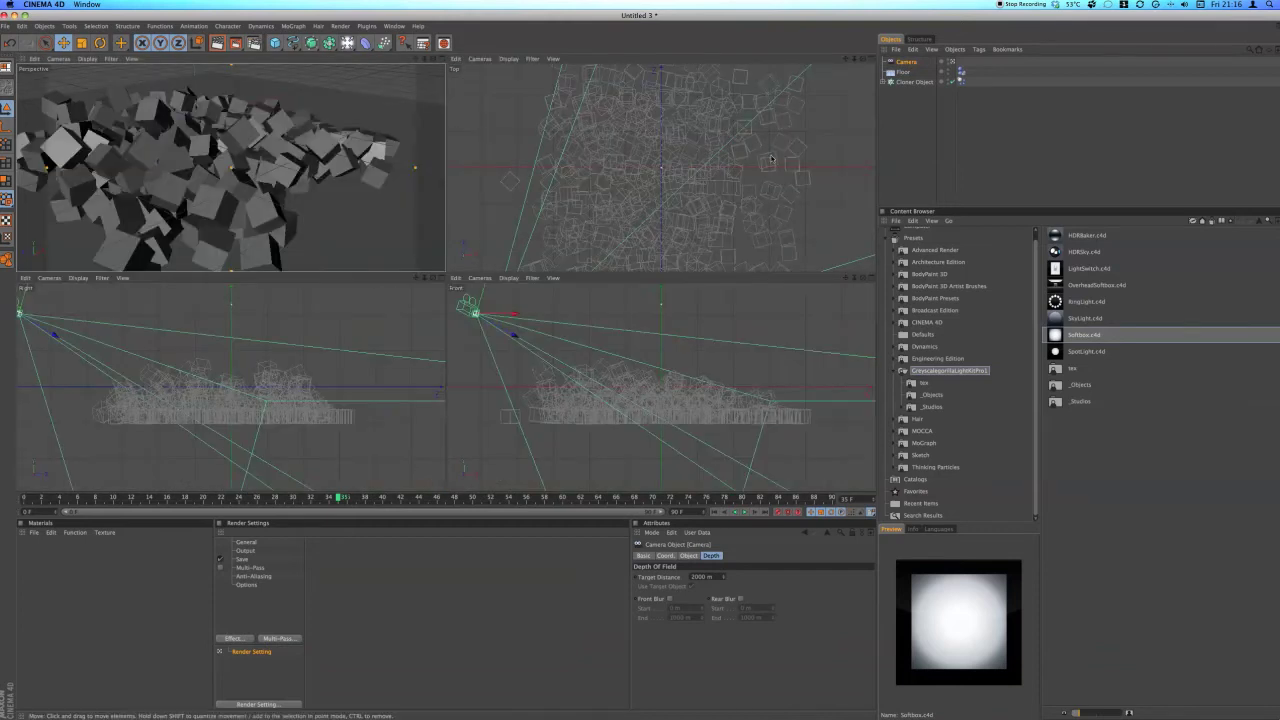
{"action": "scroll", "coordinate": [771, 156], "scroll_direction": "down", "scroll_amount": 10}
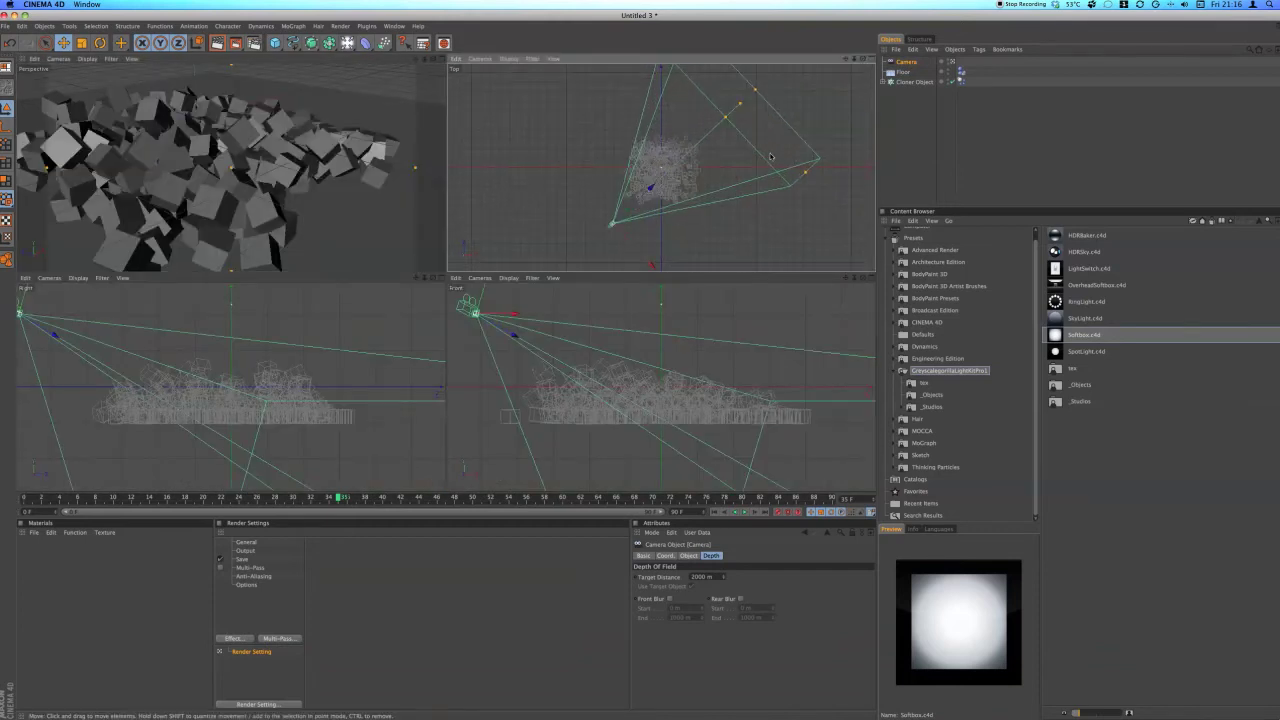
{"action": "scroll", "coordinate": [718, 163], "scroll_direction": "up", "scroll_amount": 3}
{"action": "scroll", "coordinate": [718, 163], "scroll_direction": "up", "scroll_amount": 2}
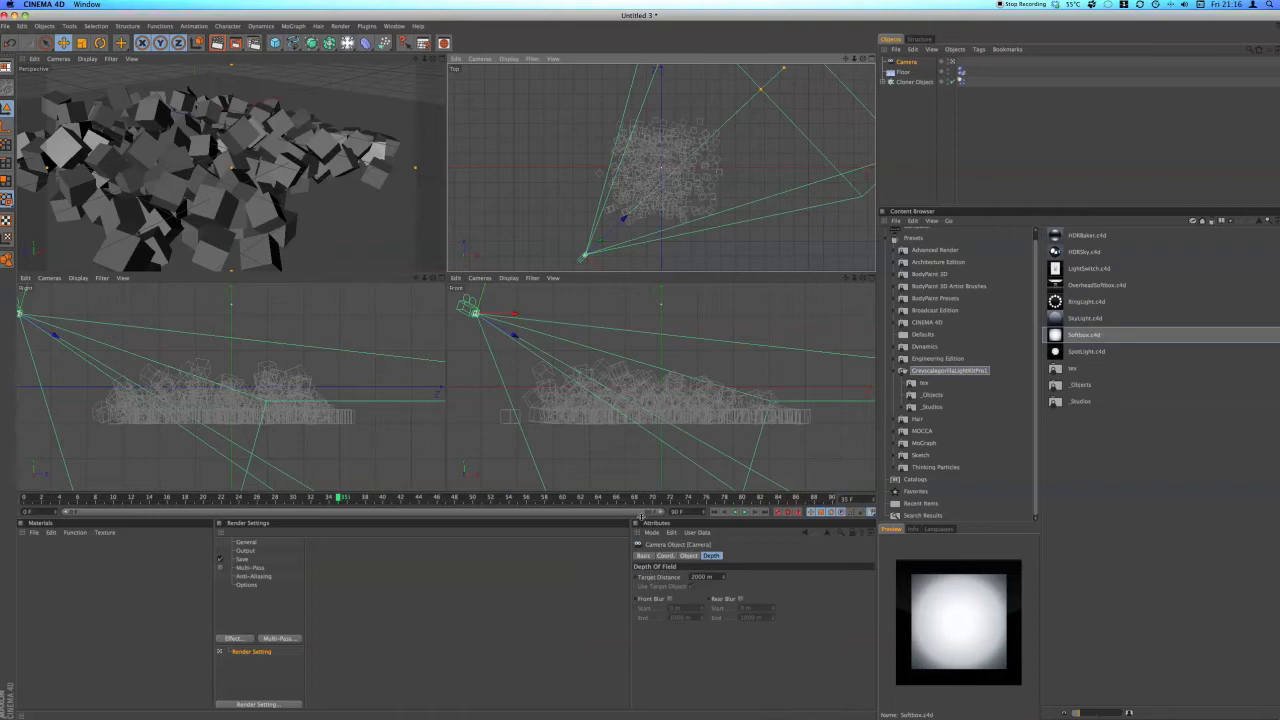
{"action": "left_click", "coordinate": [643, 556]}
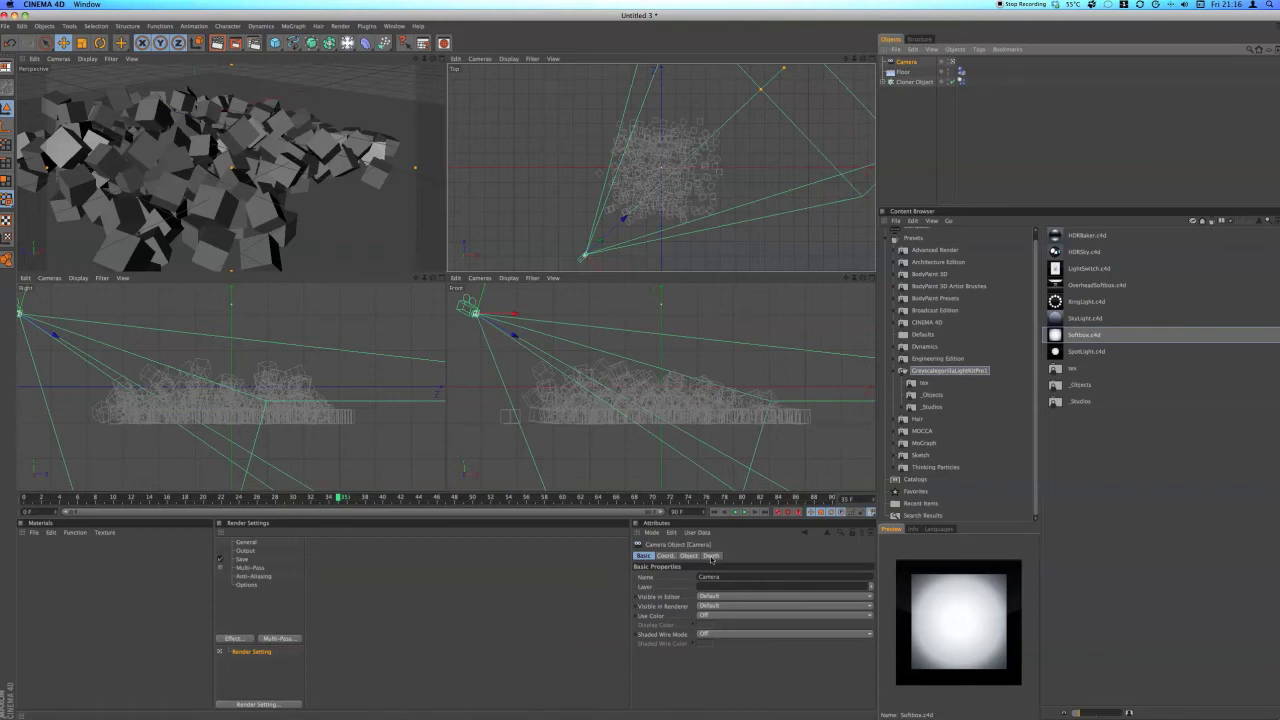
{"action": "left_click", "coordinate": [712, 556]}
{"action": "left_click_drag", "start_coordinate": [724, 581], "coordinate": [724, 610]}
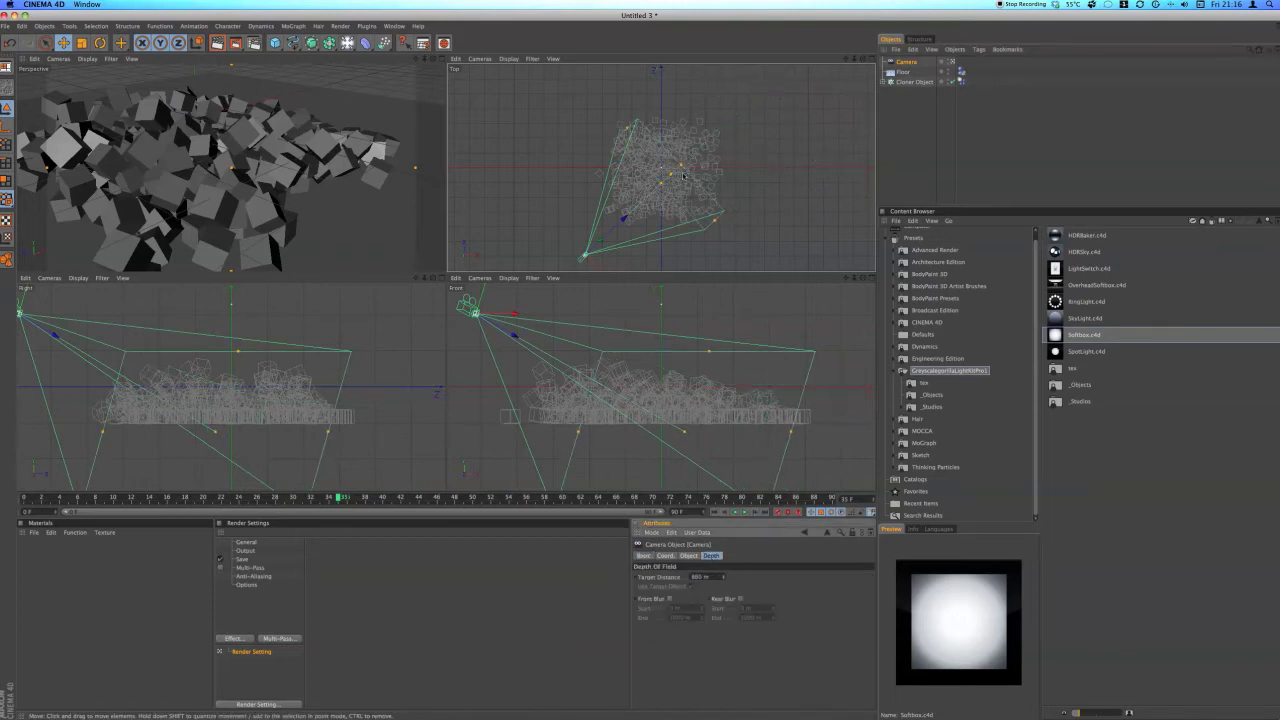
{"action": "left_click_drag", "start_coordinate": [671, 174], "coordinate": [645, 197]}
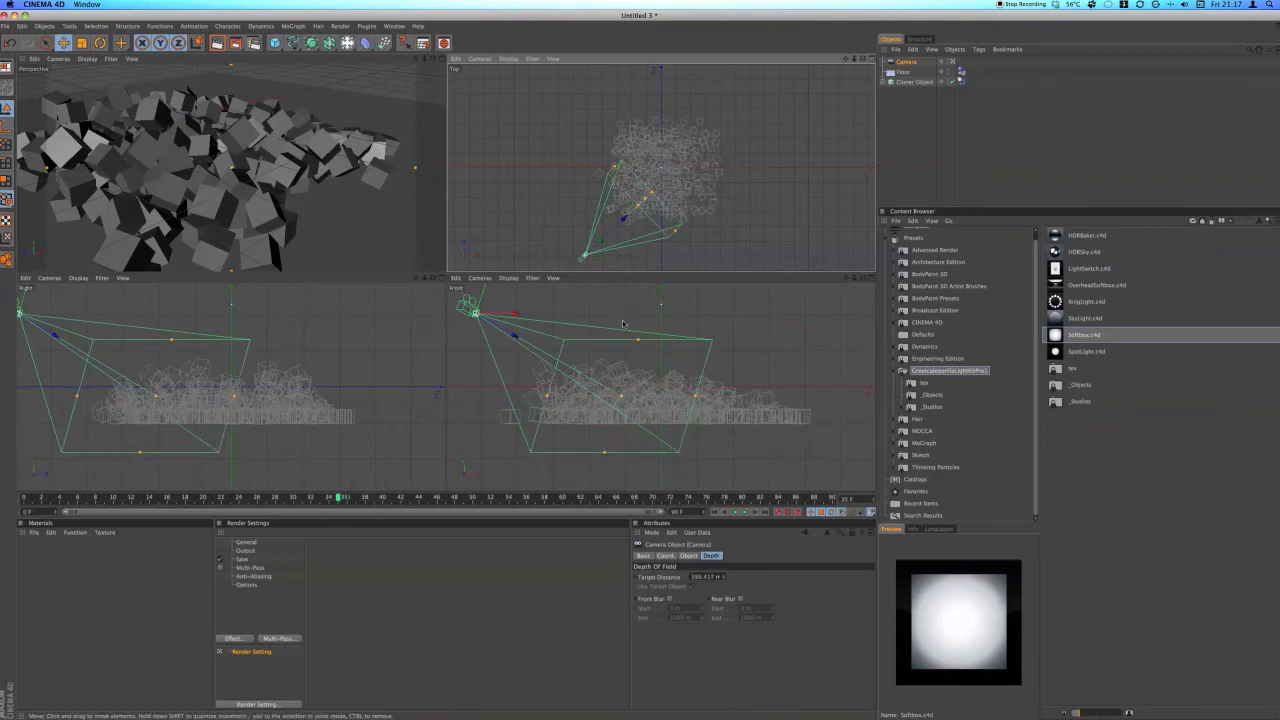
- Enable both front blur and rear blur in the camera's depth of field settings
{"action": "left_click", "coordinate": [658, 601]}
{"action": "left_click", "coordinate": [721, 601]}
{"action": "left_click", "coordinate": [659, 601]}
{"action": "left_click", "coordinate": [669, 598]}
{"action": "left_click", "coordinate": [740, 599]}
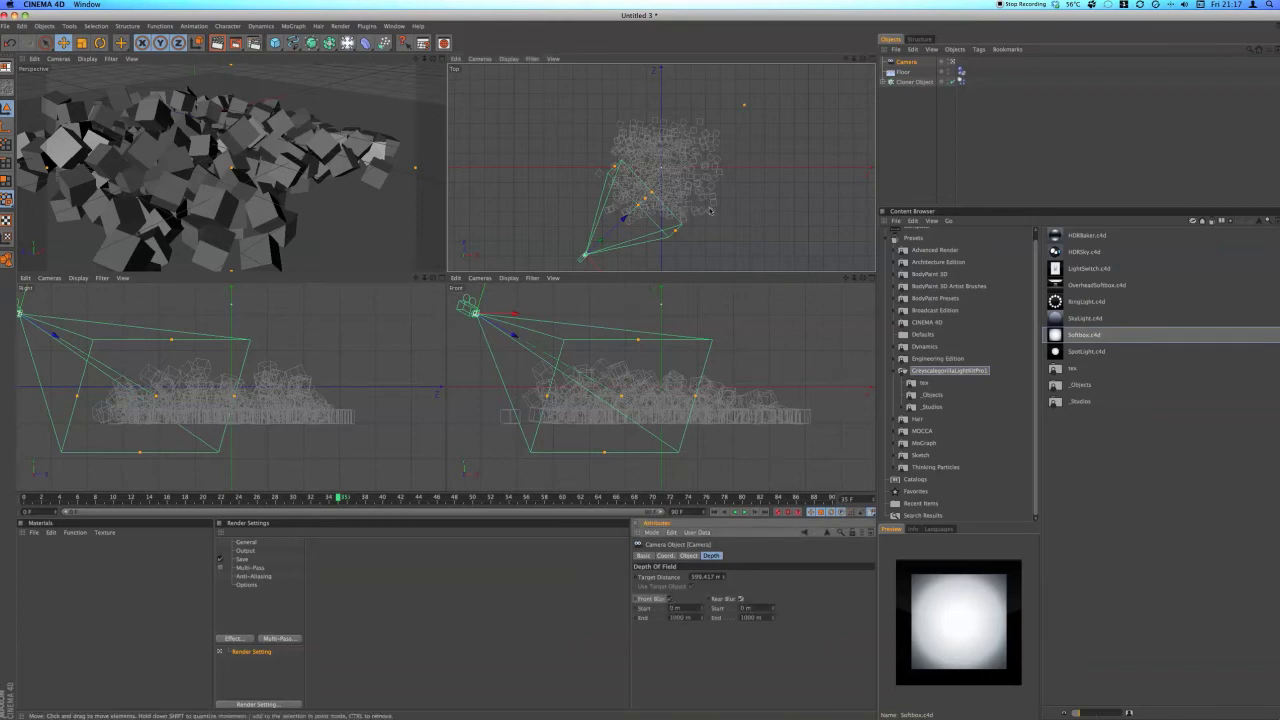
- Shorten the camera's front blur end to about 164 m and rear blur end to about 203 m, with the target distance at about 650 m
{"action": "left_click_drag", "start_coordinate": [744, 107], "coordinate": [743, 105]}
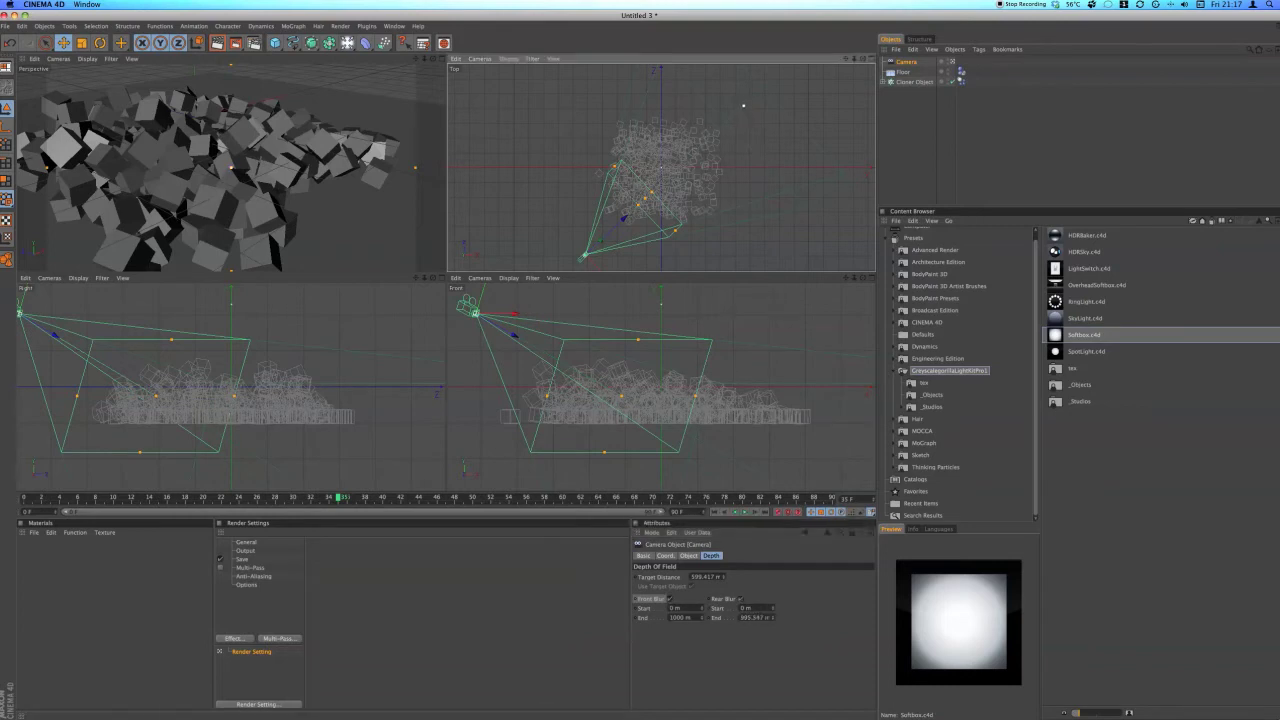
{"action": "left_click_drag", "start_coordinate": [671, 174], "coordinate": [645, 198]}
{"action": "left_click_drag", "start_coordinate": [671, 176], "coordinate": [629, 209]}
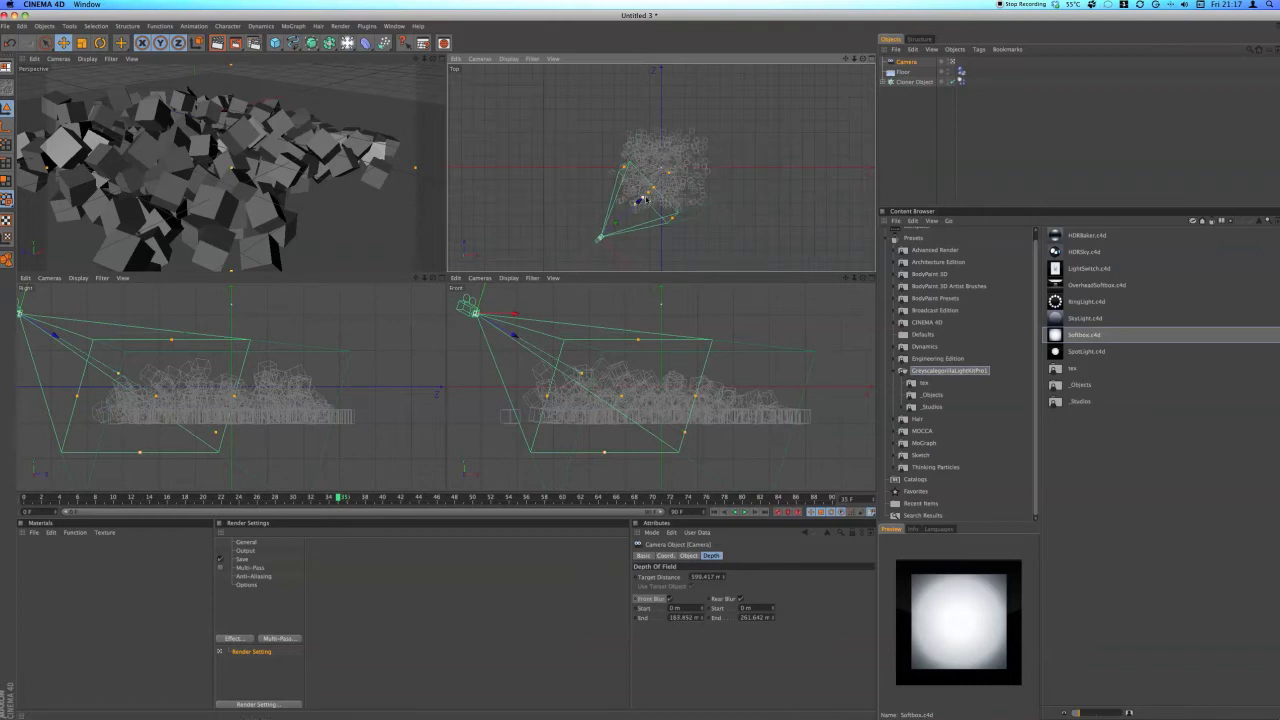
{"action": "left_click_drag", "start_coordinate": [648, 192], "coordinate": [671, 171]}
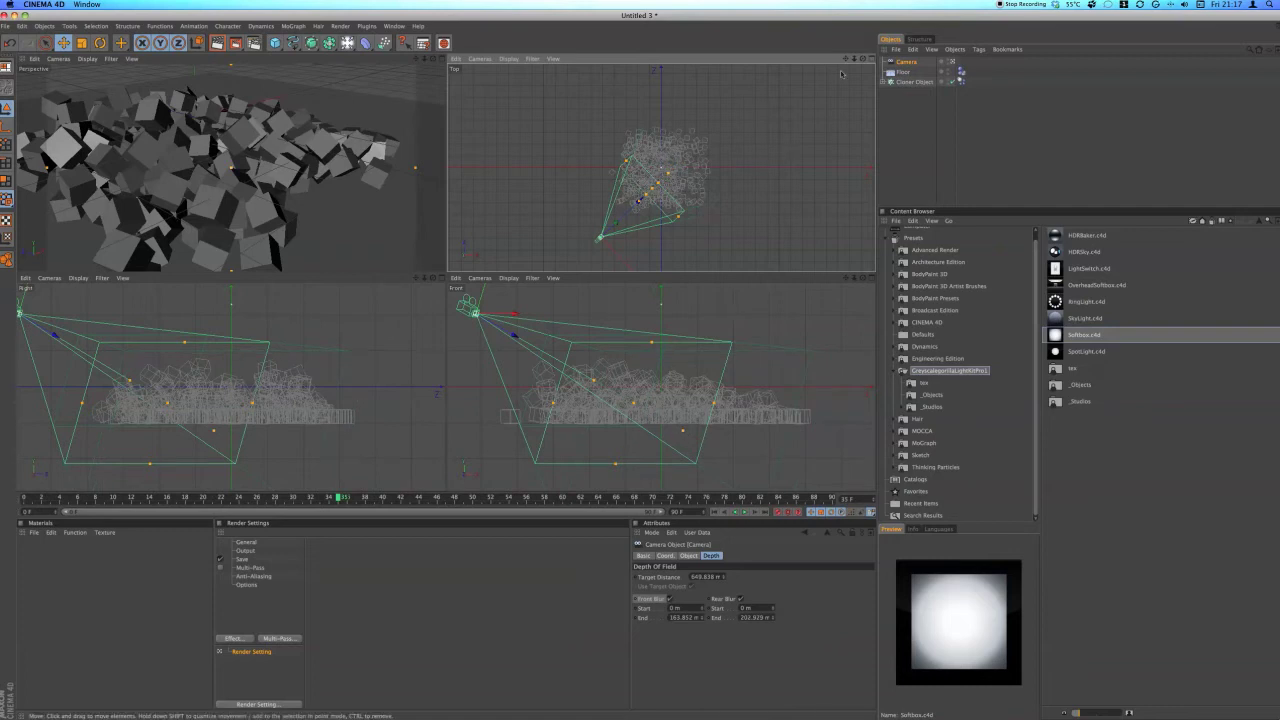
- Add the Depth of Field effect to the render settings and render the camera view at full size
{"action": "left_click", "coordinate": [441, 59]}
{"action": "left_click", "coordinate": [255, 524]}
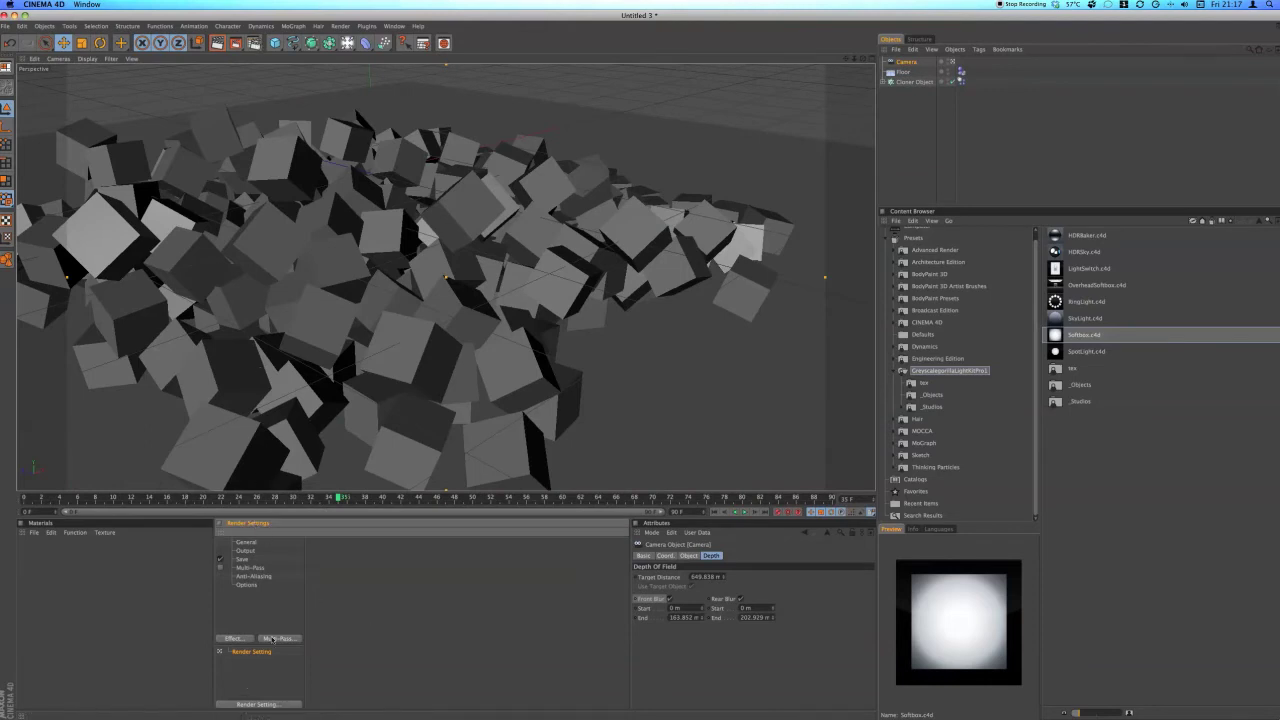
{"action": "left_click", "coordinate": [238, 640]}
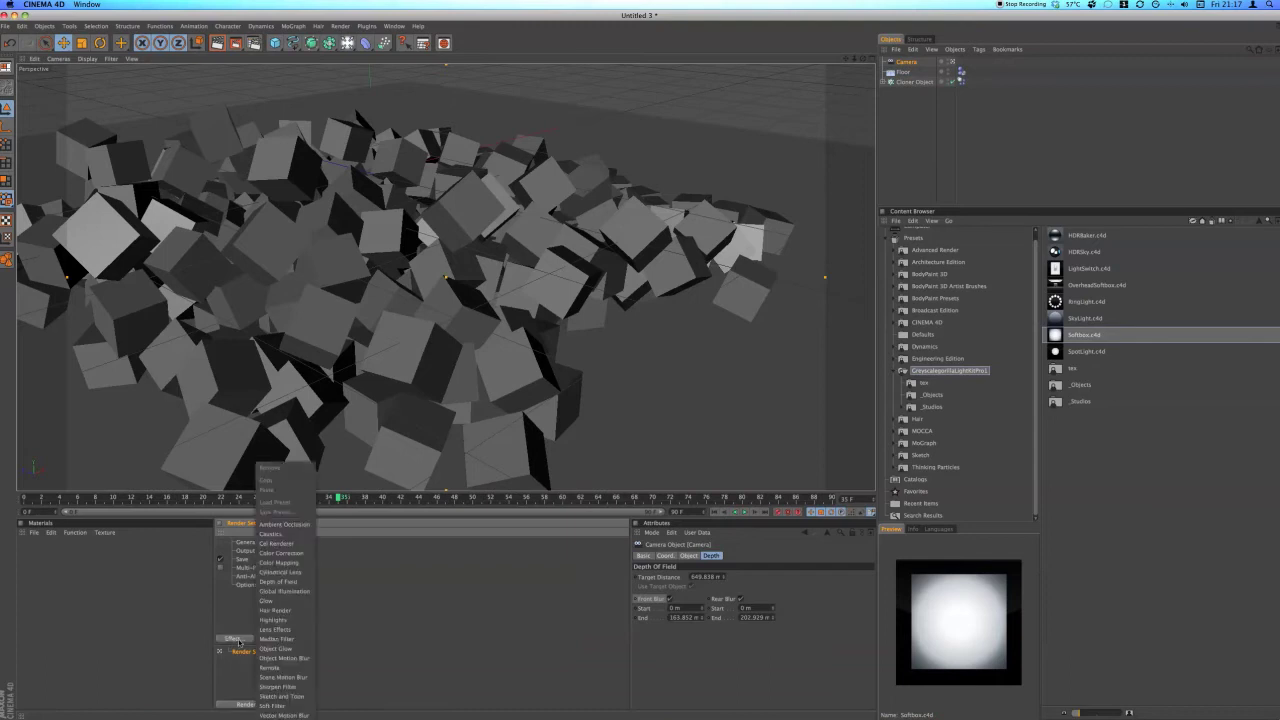
{"action": "left_click", "coordinate": [265, 586]}
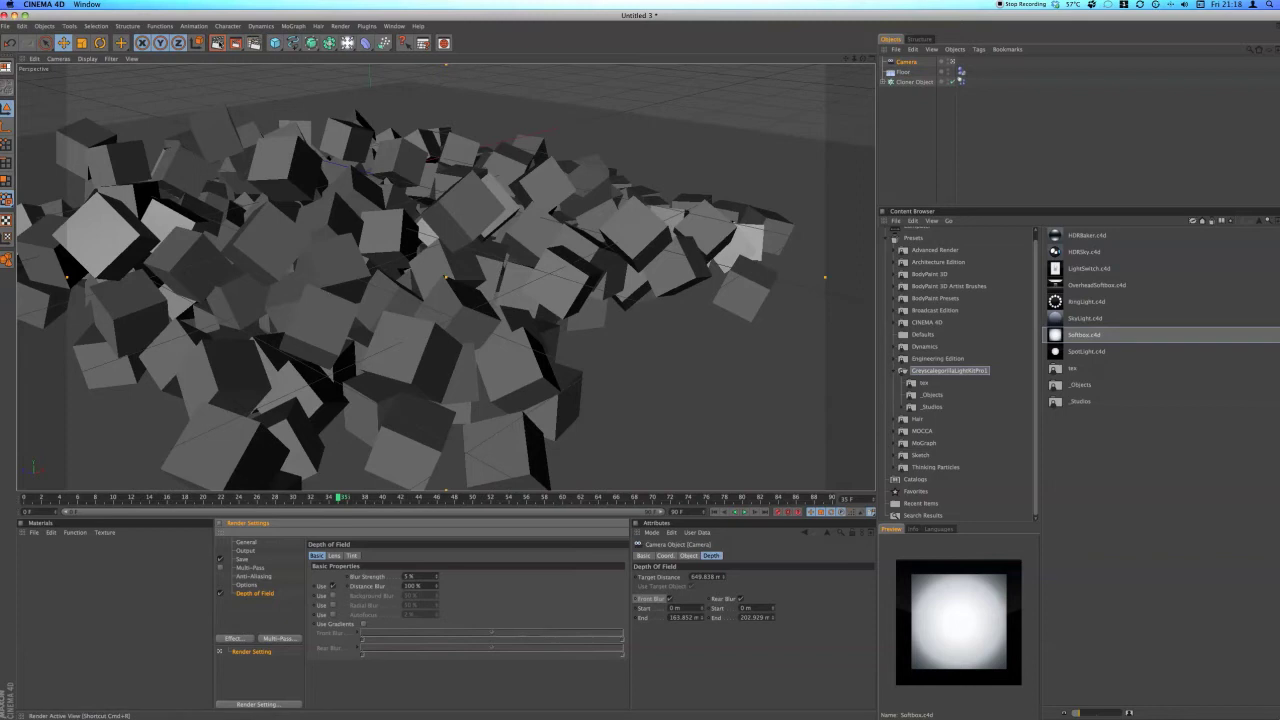
{"action": "left_click", "coordinate": [217, 43]}
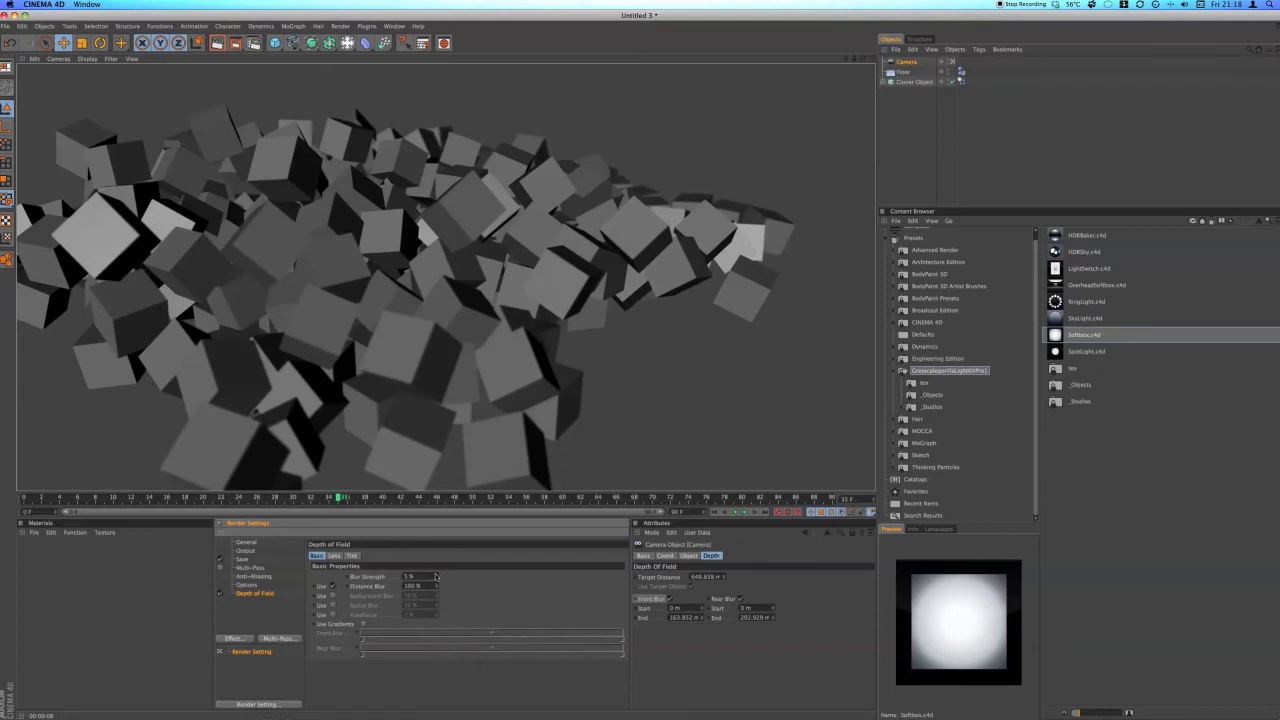
- Raise the blur strength to 7%, shorten the camera's target distance to about 622 m and rear blur end to about 150 m, and re-render
{"action": "left_click", "coordinate": [436, 576]}
{"action": "left_click", "coordinate": [872, 59]}
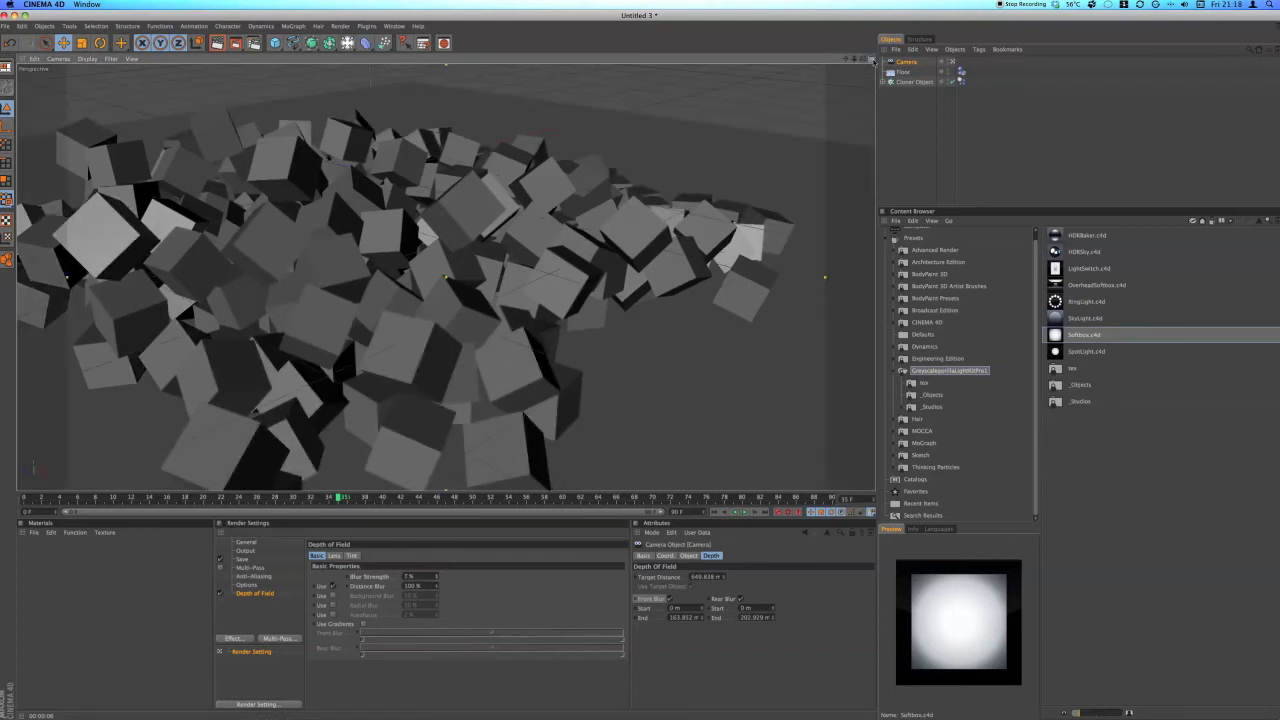
{"action": "left_click", "coordinate": [667, 176]}
{"action": "left_click_drag", "start_coordinate": [652, 188], "coordinate": [649, 191]}
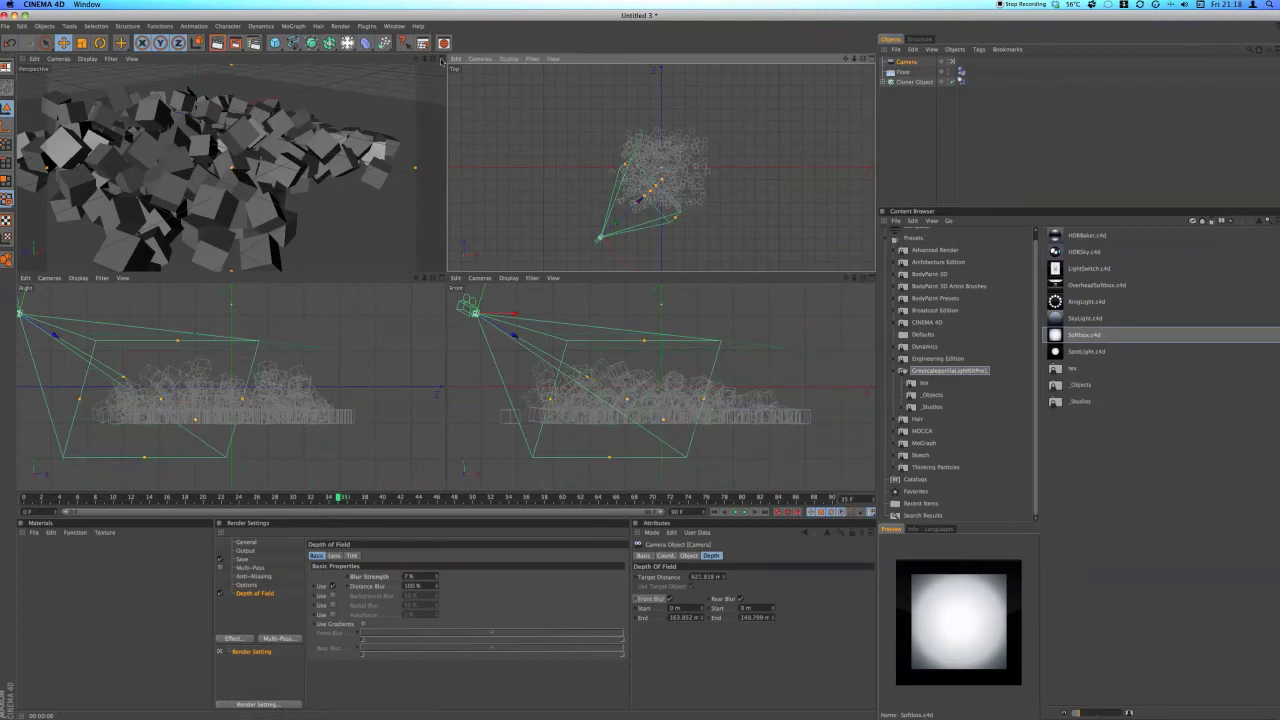
{"action": "left_click", "coordinate": [441, 60]}
{"action": "left_click", "coordinate": [217, 43]}
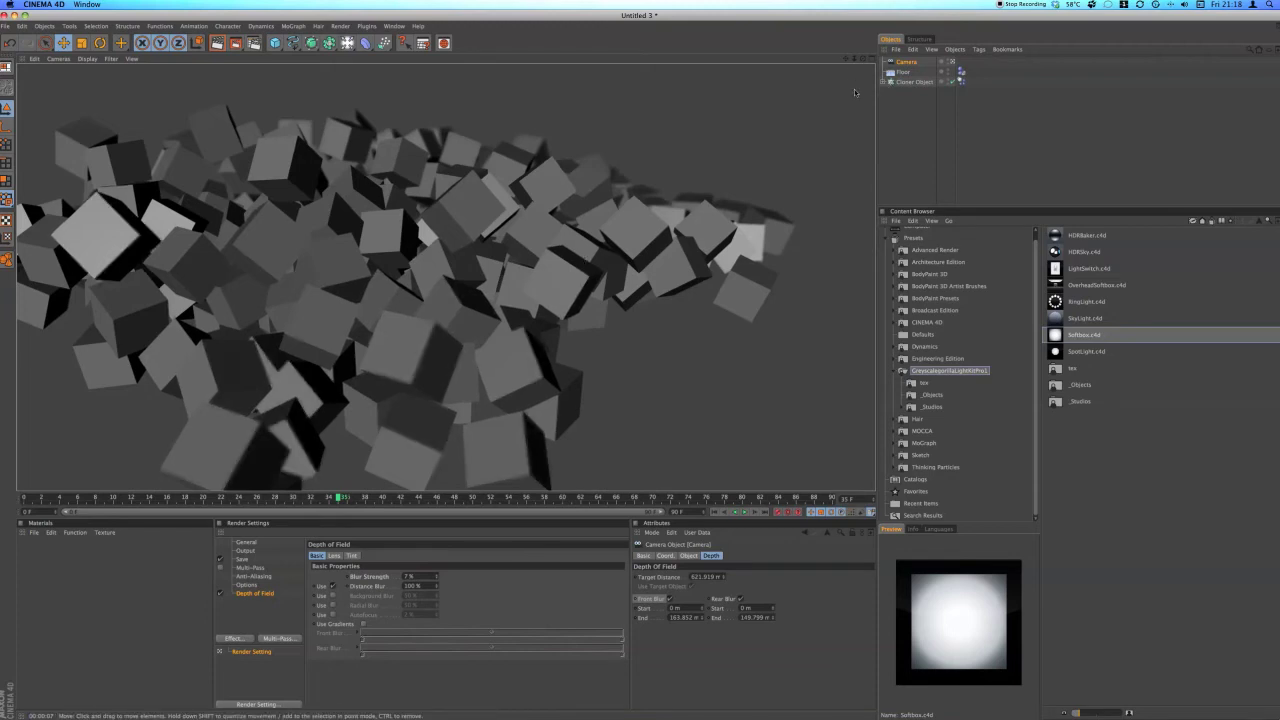
- Reframe the camera slightly around the cube pile and start a test render of the new angle
{"action": "left_click_drag", "start_coordinate": [863, 59], "coordinate": [895, 61]}
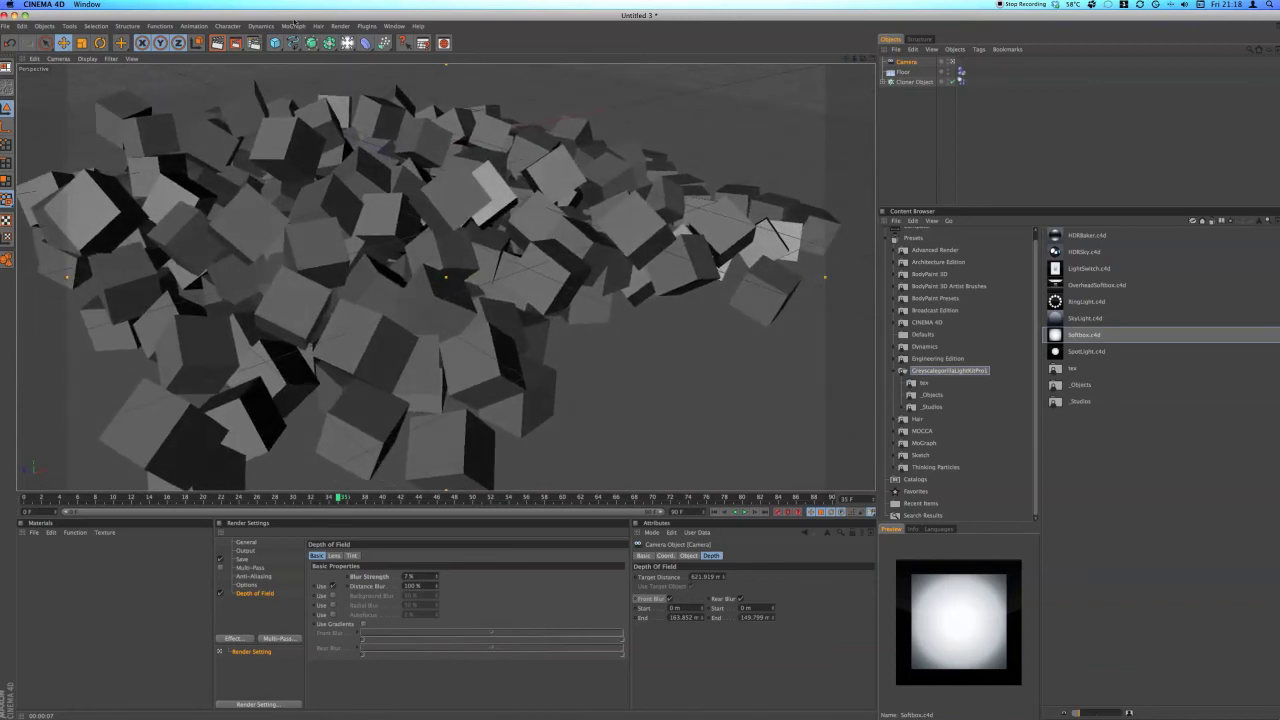
{"action": "left_click", "coordinate": [217, 43]}
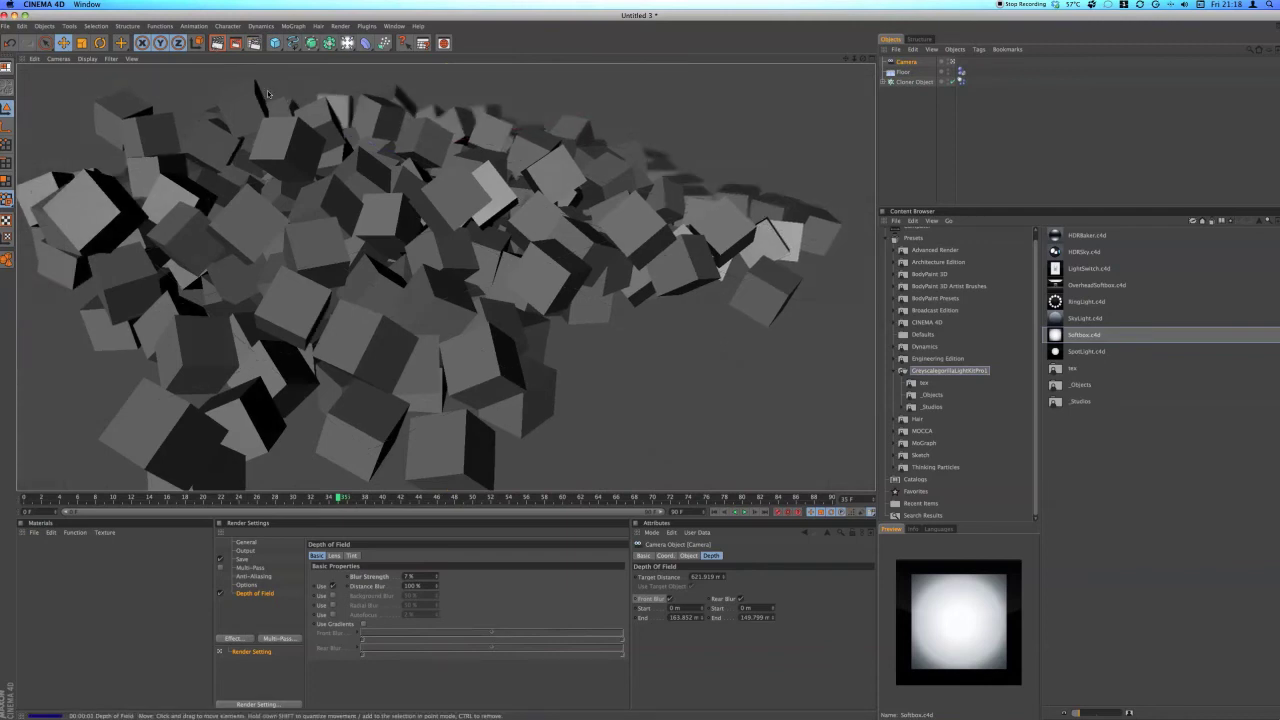
{"action": "left_click", "coordinate": [560, 235]}
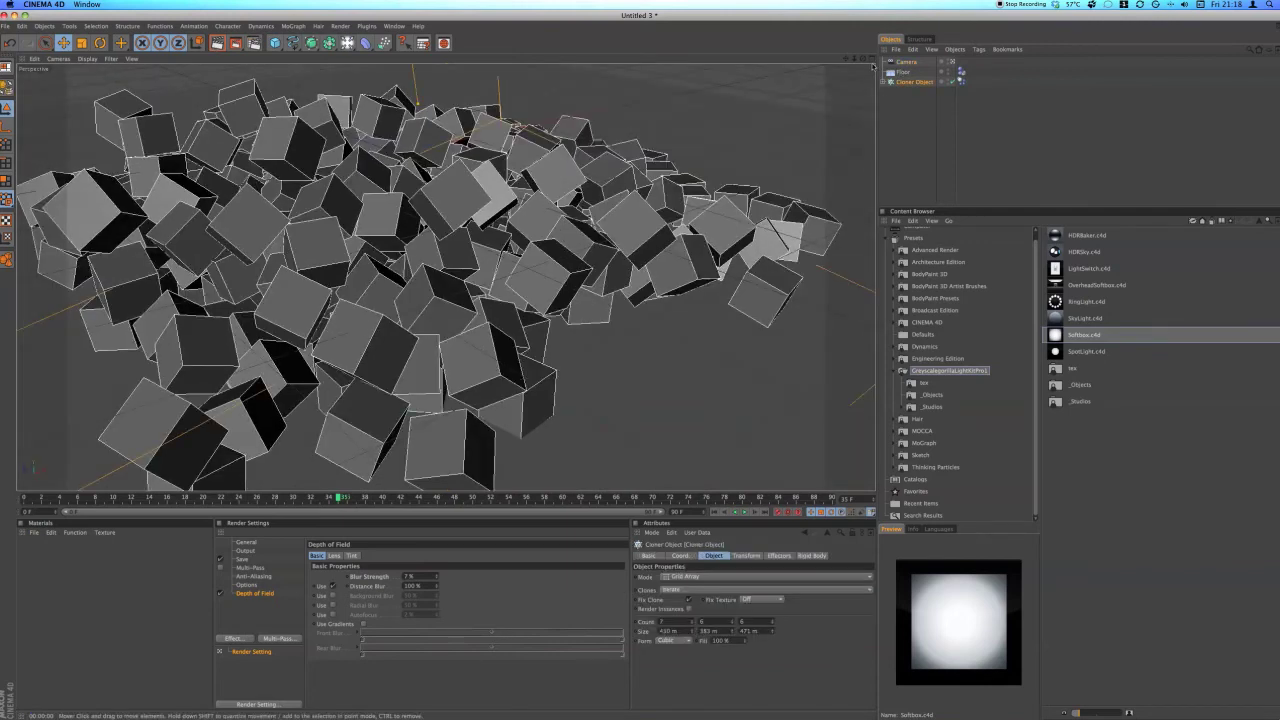
- Reselect the camera, shorten its rear blur end to about 122 m and render the view again
{"action": "middle_click", "coordinate": [802, 118]}
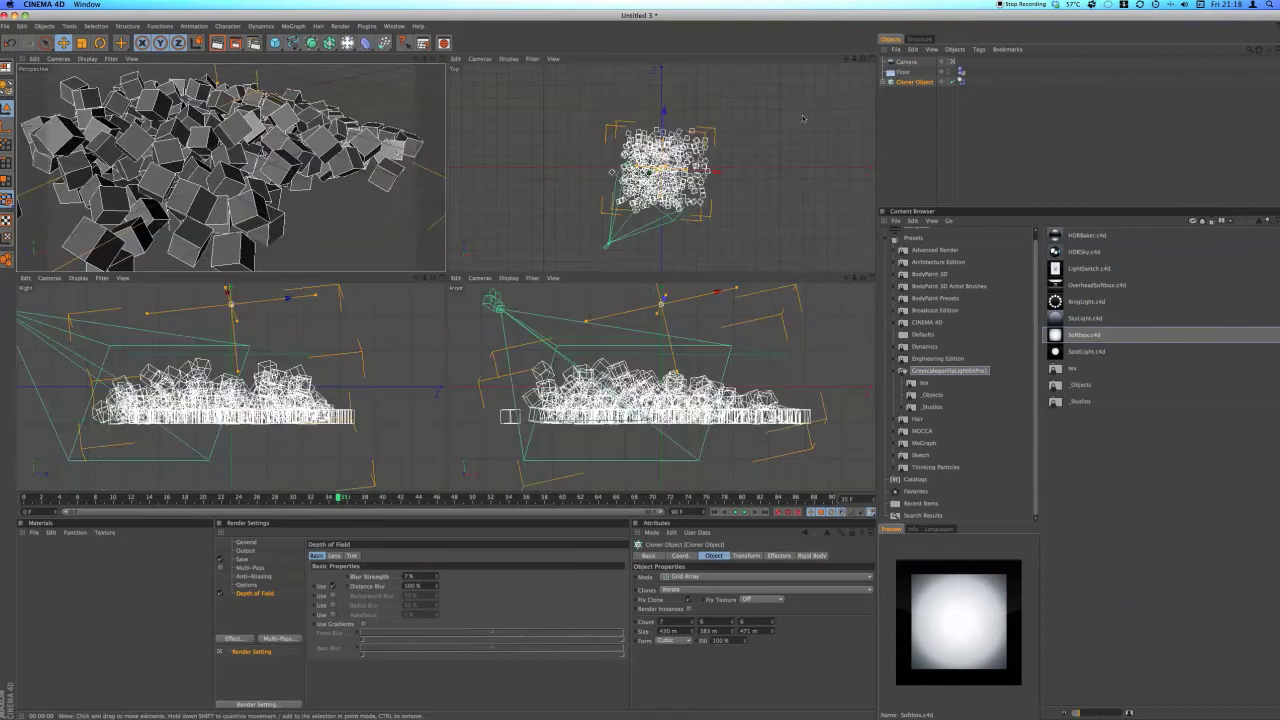
{"action": "left_click", "coordinate": [906, 62]}
{"action": "left_click", "coordinate": [659, 181]}
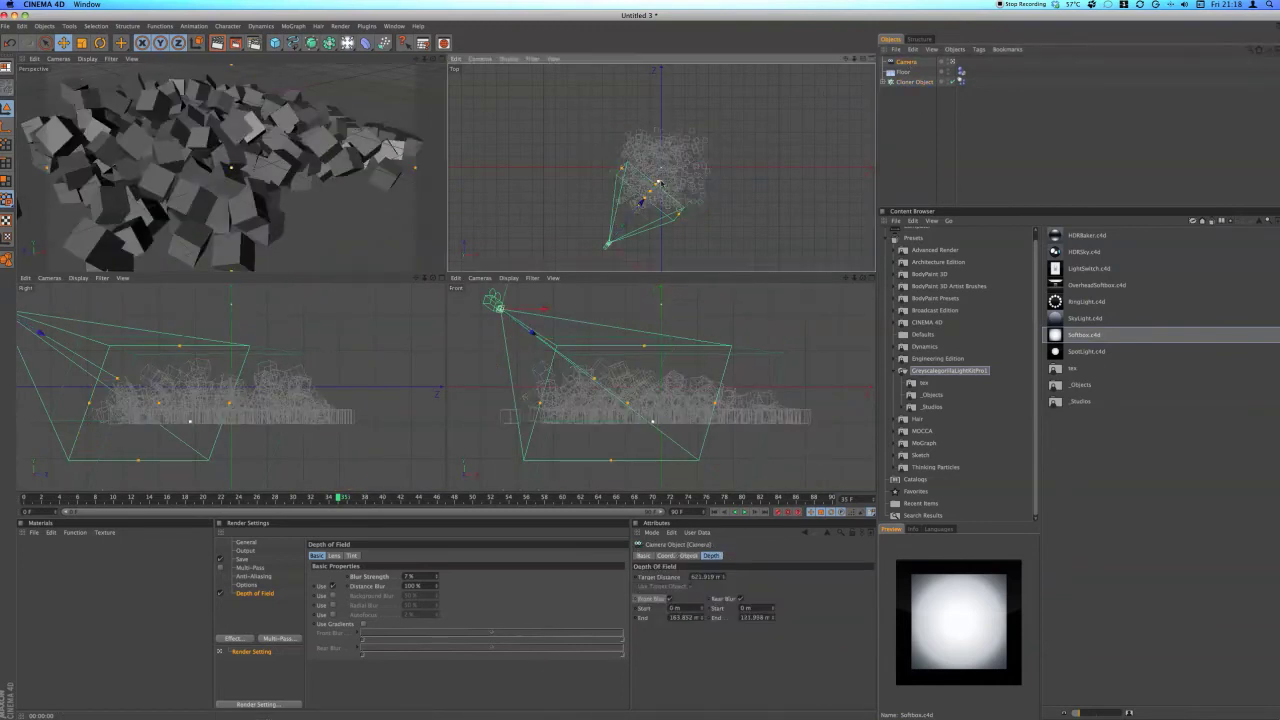
{"action": "middle_click", "coordinate": [252, 112]}
{"action": "left_click", "coordinate": [217, 43]}
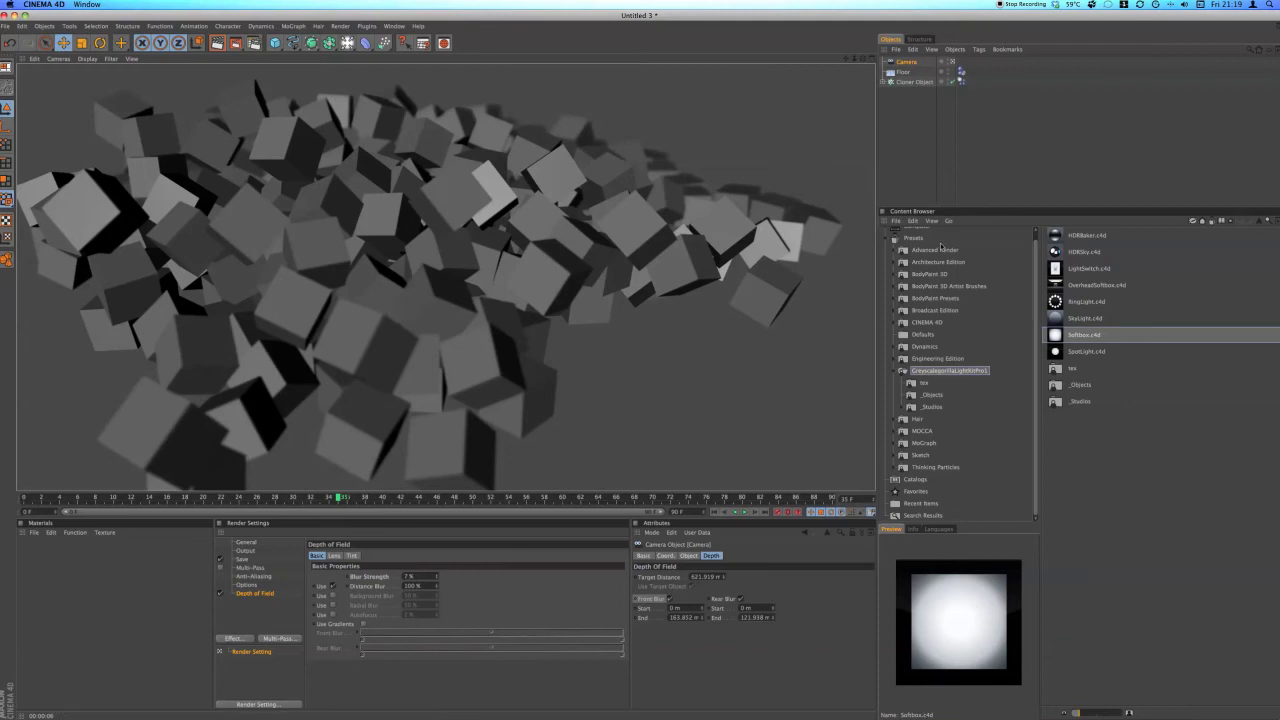
- Create a new material, open it for editing and leave its reflection colour white
{"action": "double_click", "coordinate": [51, 630]}
{"action": "double_click", "coordinate": [26, 550]}
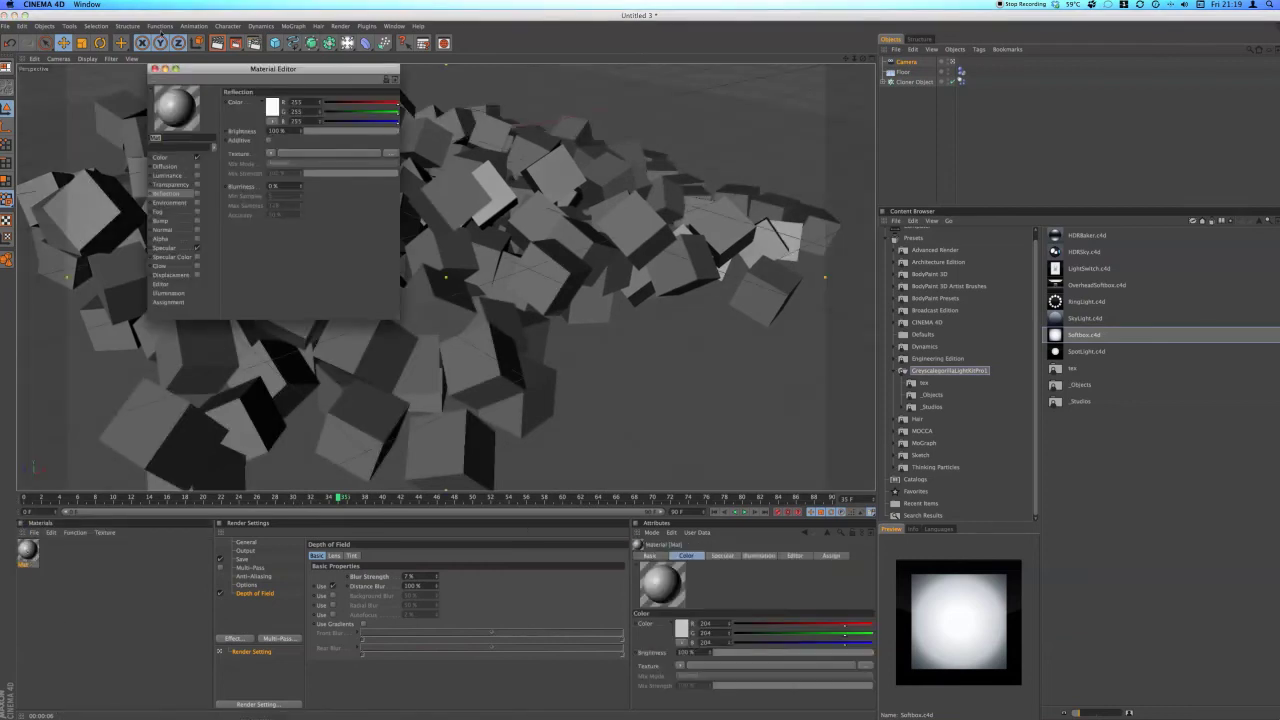
{"action": "left_click", "coordinate": [272, 110]}
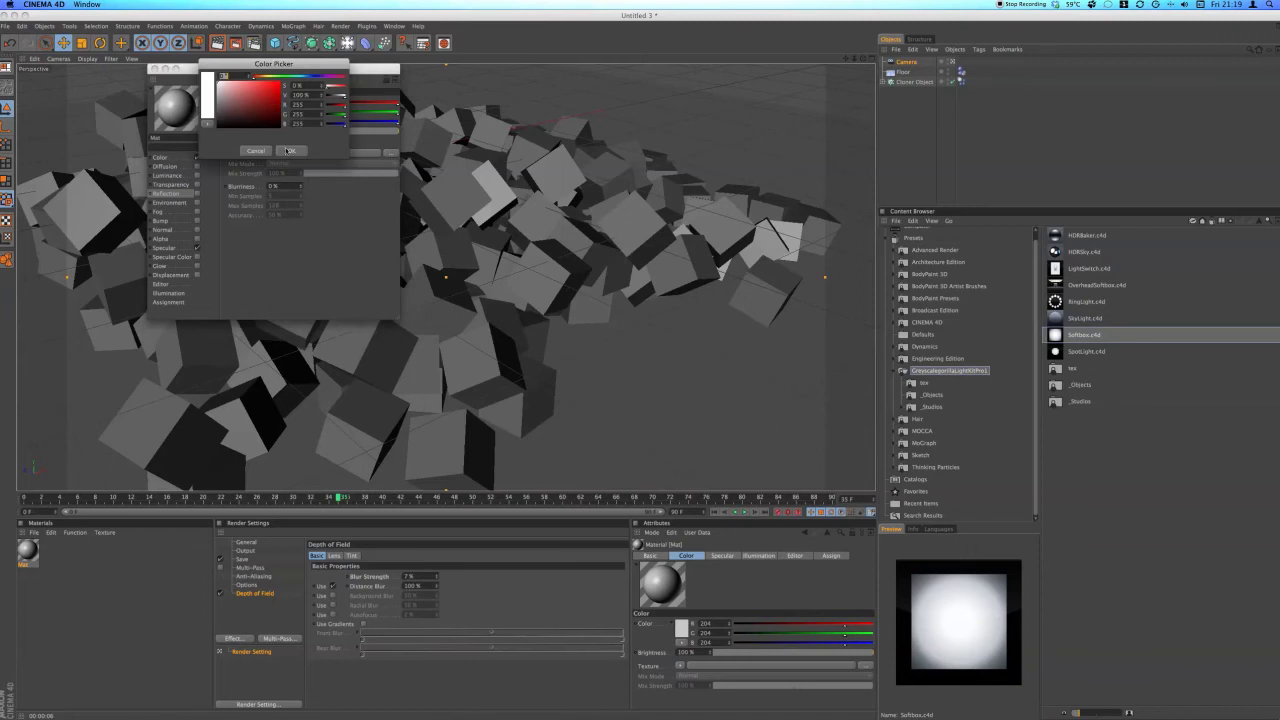
{"action": "left_click", "coordinate": [256, 150]}
- Set the material's colour to orange (RGB 255, 140, 0), checking the reference cube image on the desktop
{"action": "left_click", "coordinate": [160, 157]}
{"action": "left_click", "coordinate": [275, 108]}
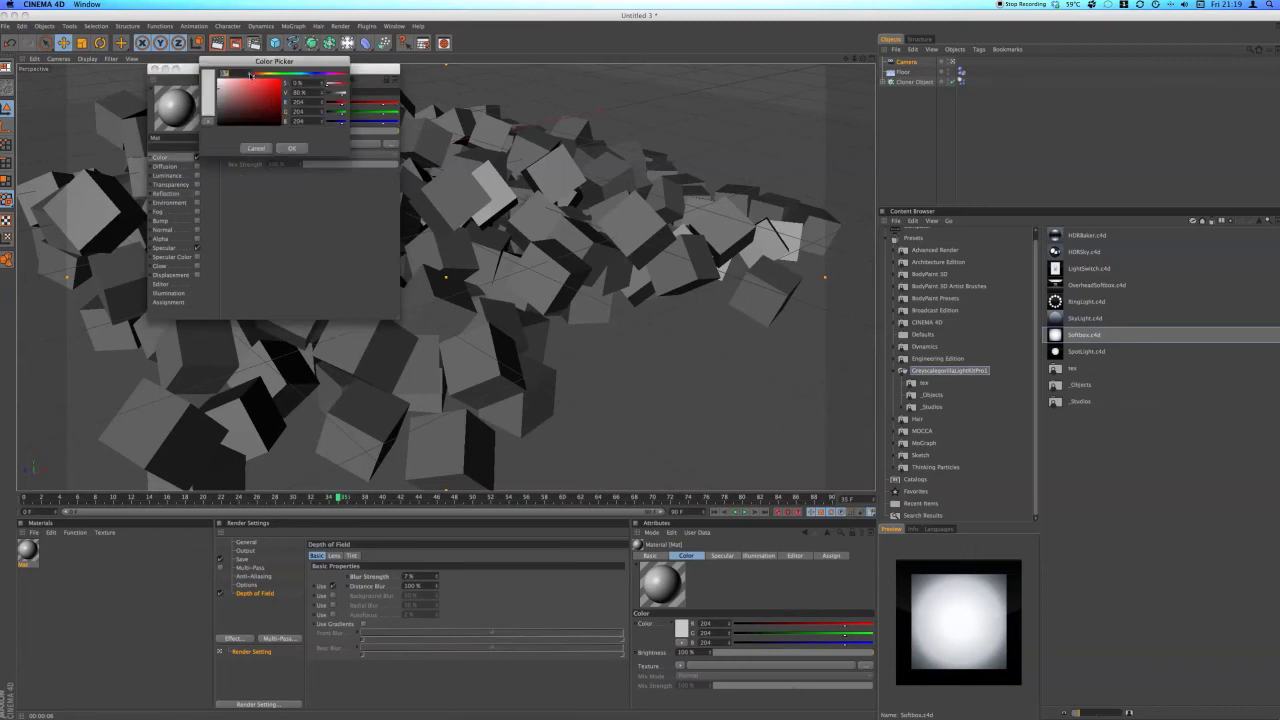
{"action": "left_click", "coordinate": [249, 75]}
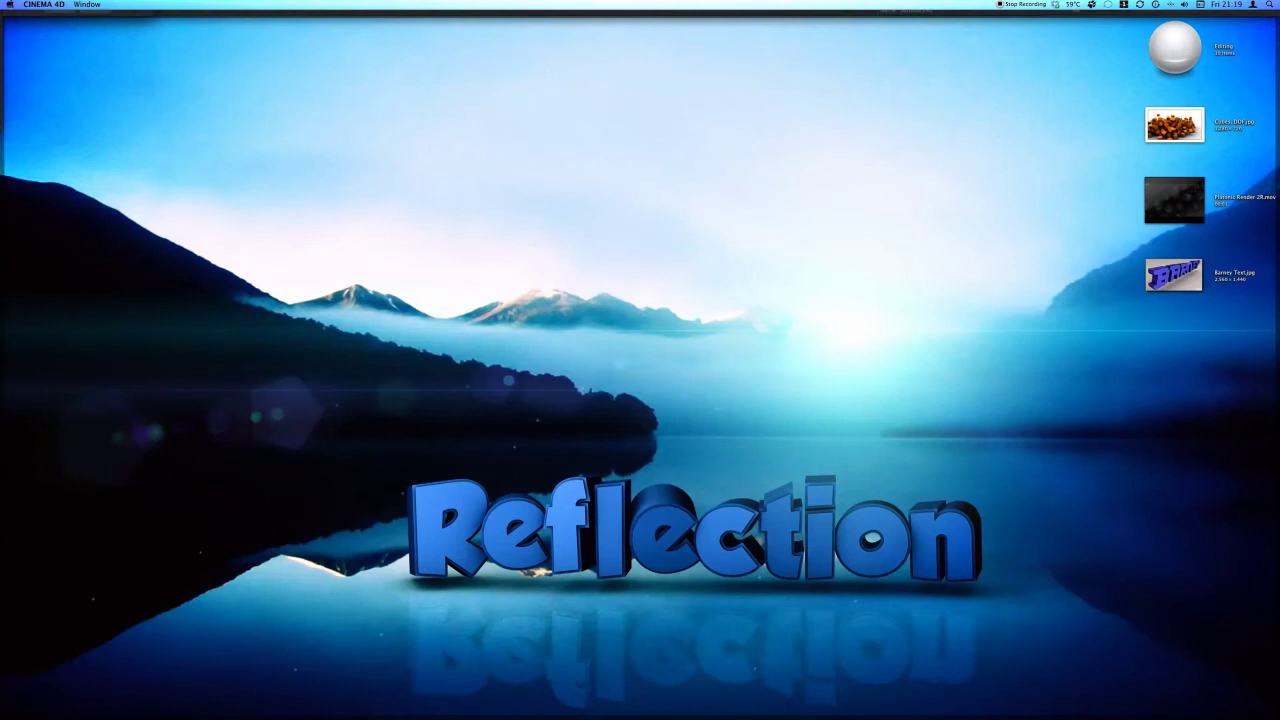
{"action": "left_click", "coordinate": [1174, 124]}
{"action": "key", "text": "space"}
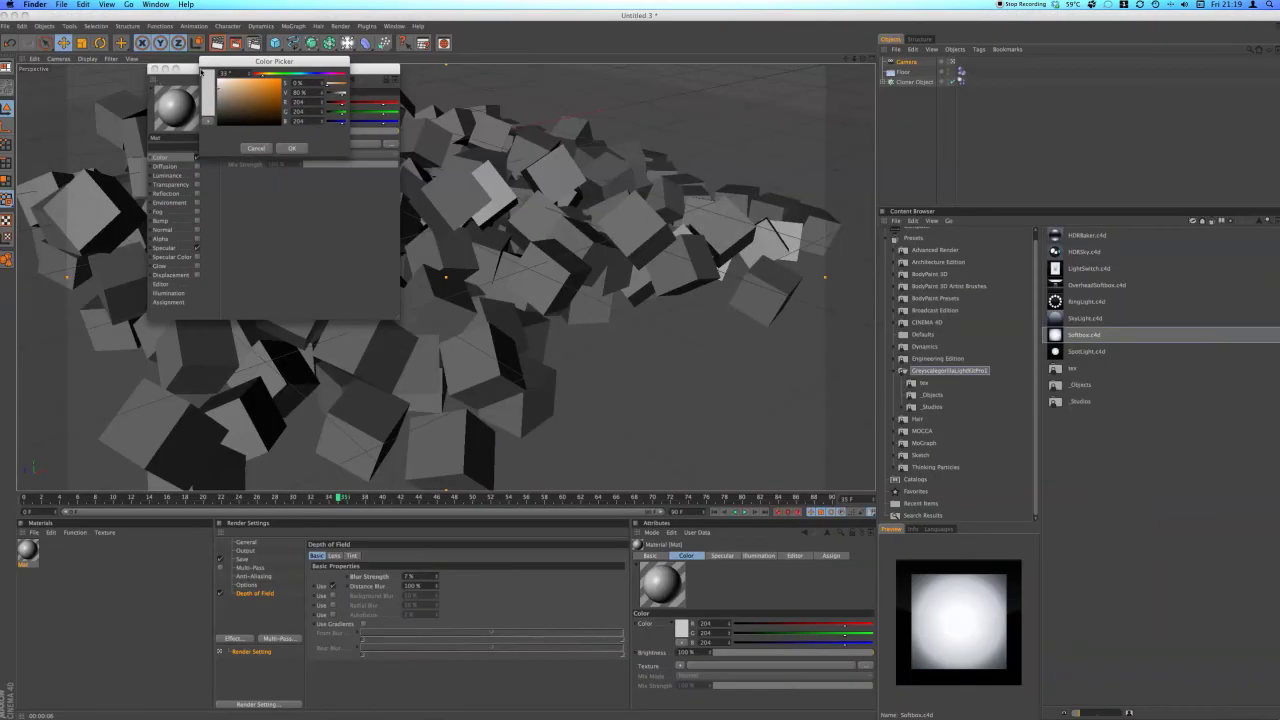
{"action": "left_click", "coordinate": [280, 80]}
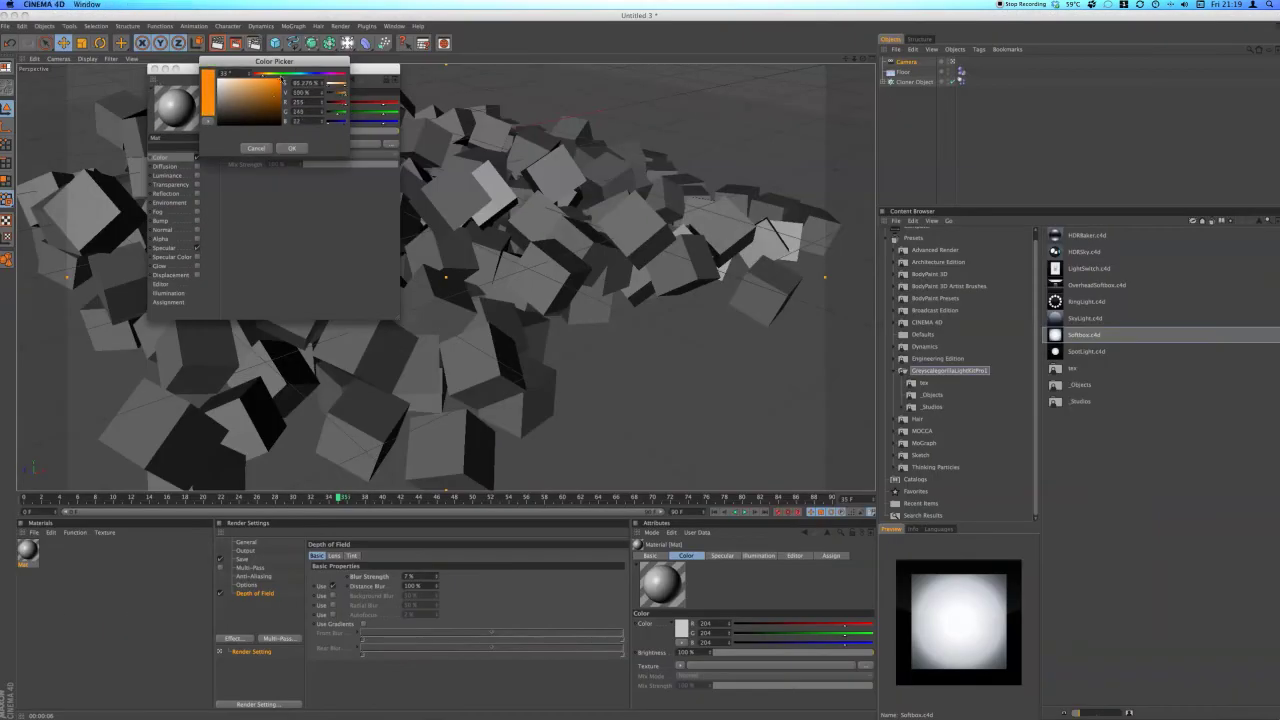
{"action": "left_click", "coordinate": [289, 149]}
- Give the material a Fresnel reflection with 4% brightness and about 14% mix strength, and apply it to the cloned cubes
{"action": "left_click", "coordinate": [166, 193]}
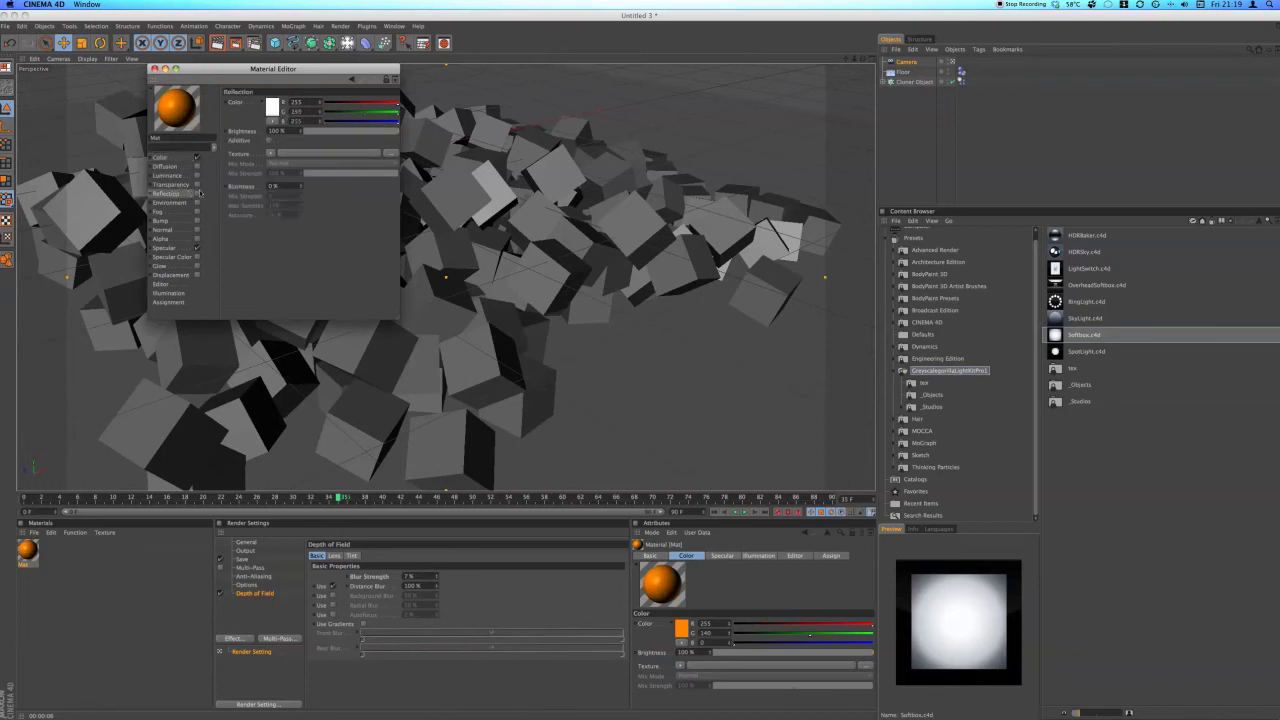
{"action": "left_click", "coordinate": [197, 193]}
{"action": "left_click", "coordinate": [306, 131]}
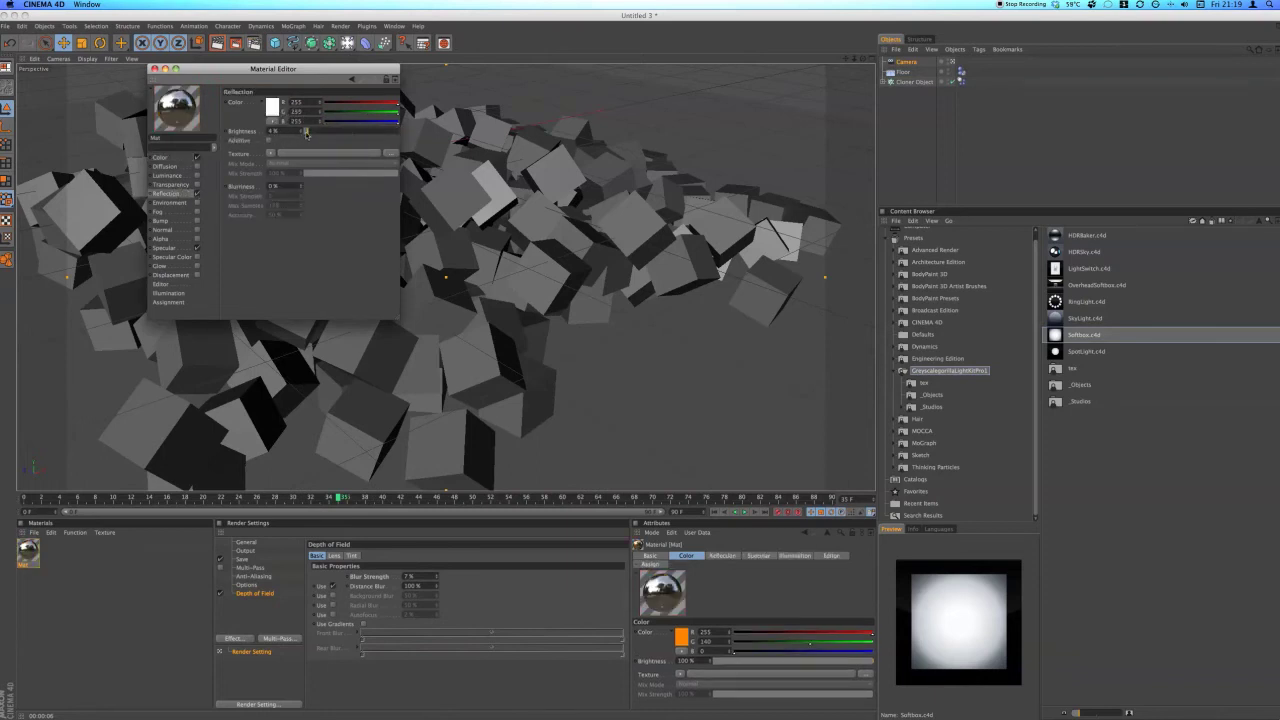
{"action": "left_click", "coordinate": [269, 153]}
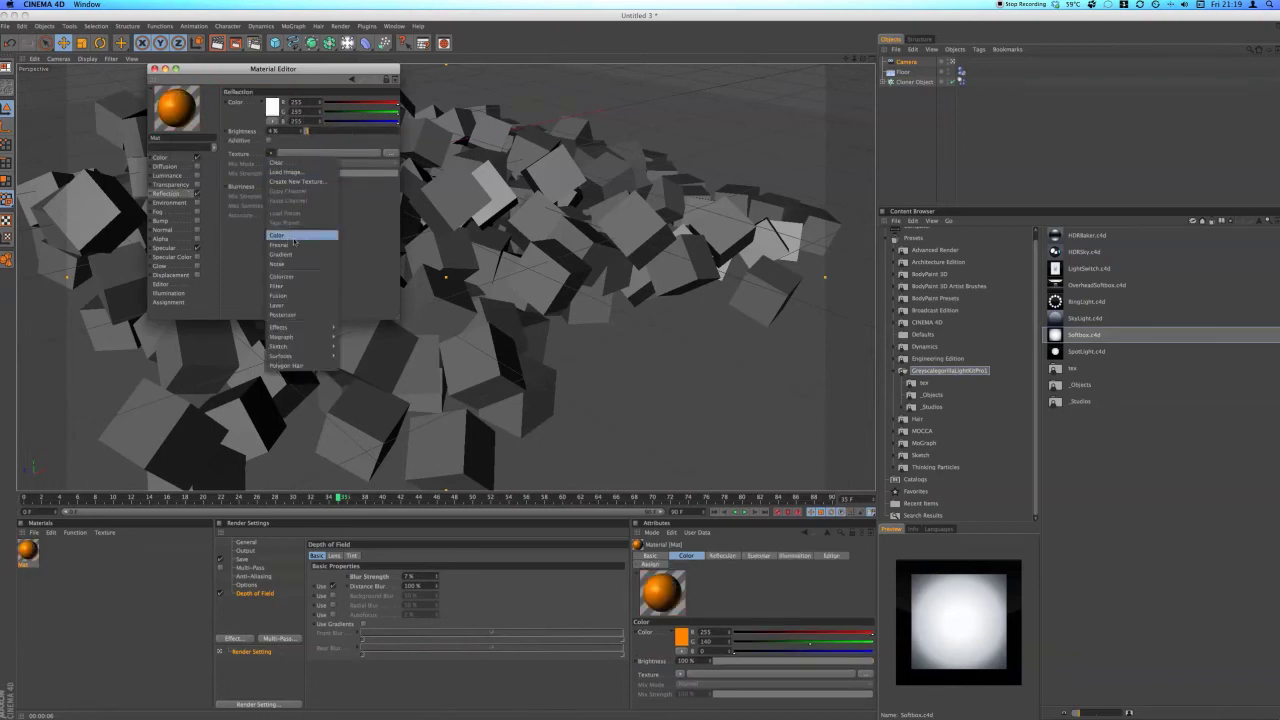
{"action": "left_click", "coordinate": [300, 245]}
{"action": "left_click", "coordinate": [316, 201]}
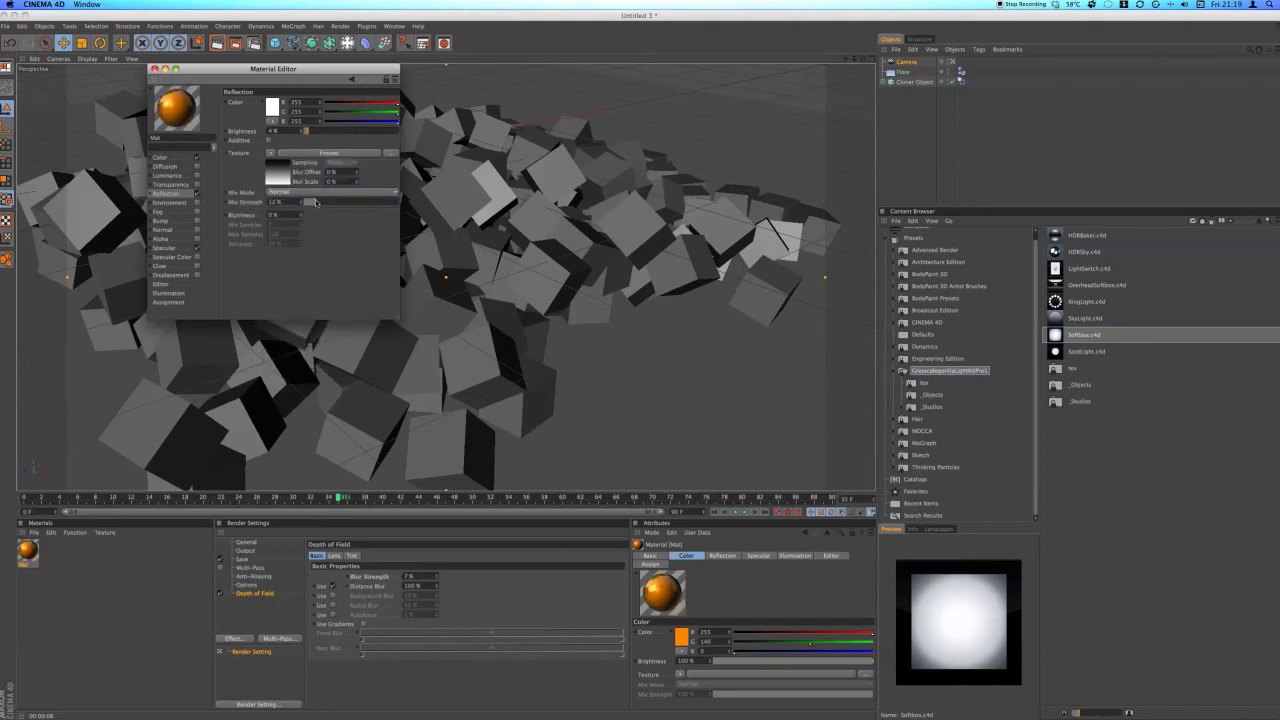
{"action": "key", "text": "super+w"}
{"action": "left_click_drag", "start_coordinate": [27, 549], "coordinate": [215, 345]}
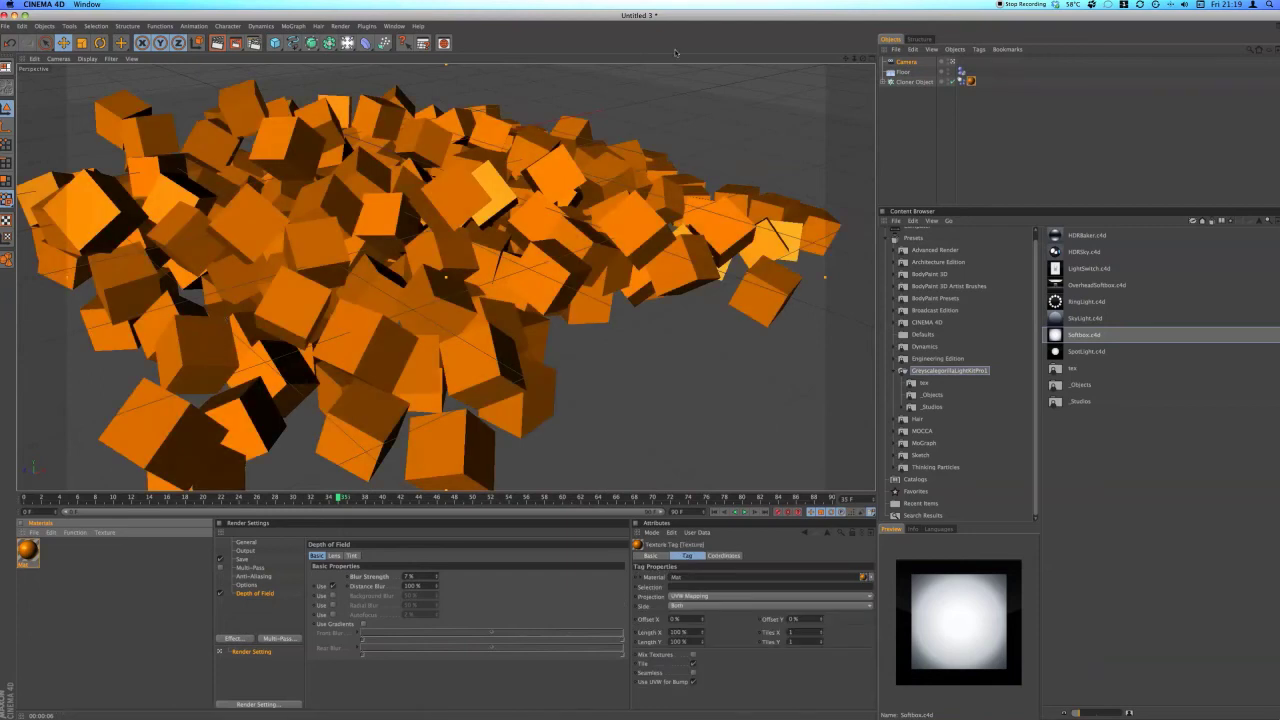
- Add Global Illumination to the render settings with stochastic samples and record density both set to Low
{"action": "left_click", "coordinate": [233, 638]}
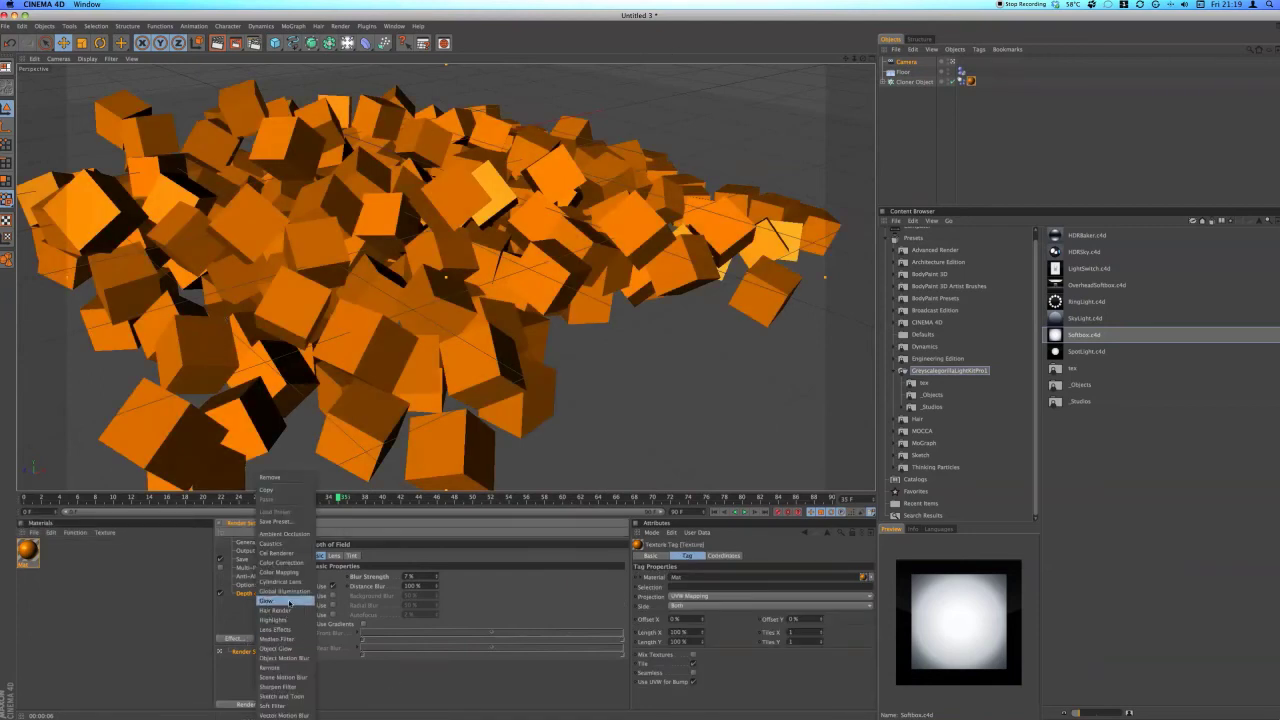
{"action": "left_click", "coordinate": [285, 591]}
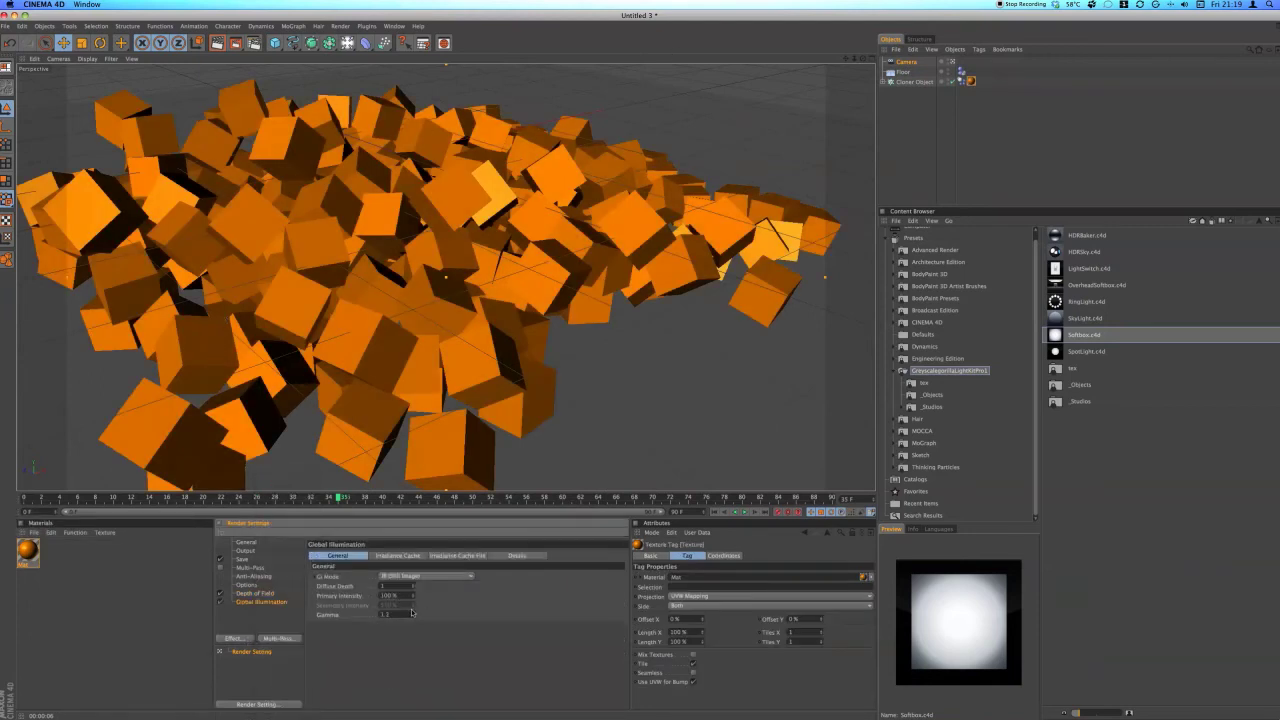
{"action": "left_click", "coordinate": [398, 555]}
{"action": "left_click", "coordinate": [407, 576]}
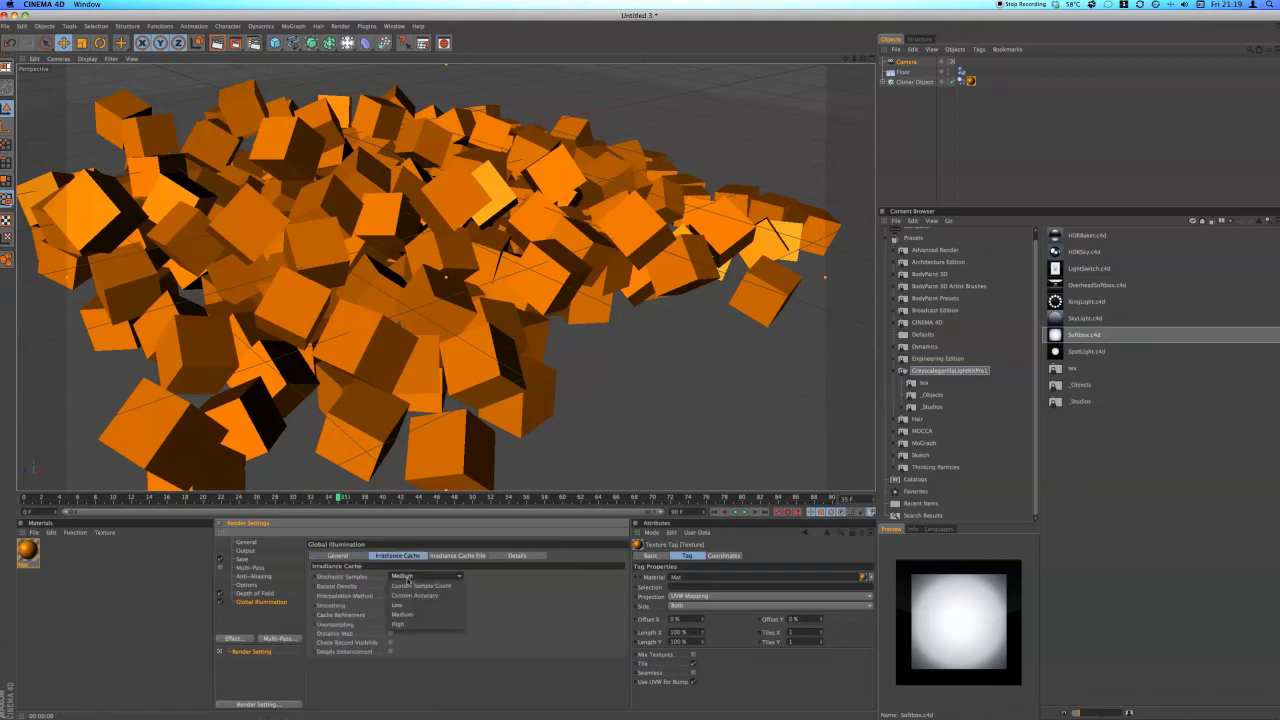
{"action": "left_click", "coordinate": [417, 604]}
{"action": "left_click", "coordinate": [417, 606]}
{"action": "left_click", "coordinate": [484, 606]}
{"action": "left_click", "coordinate": [411, 586]}
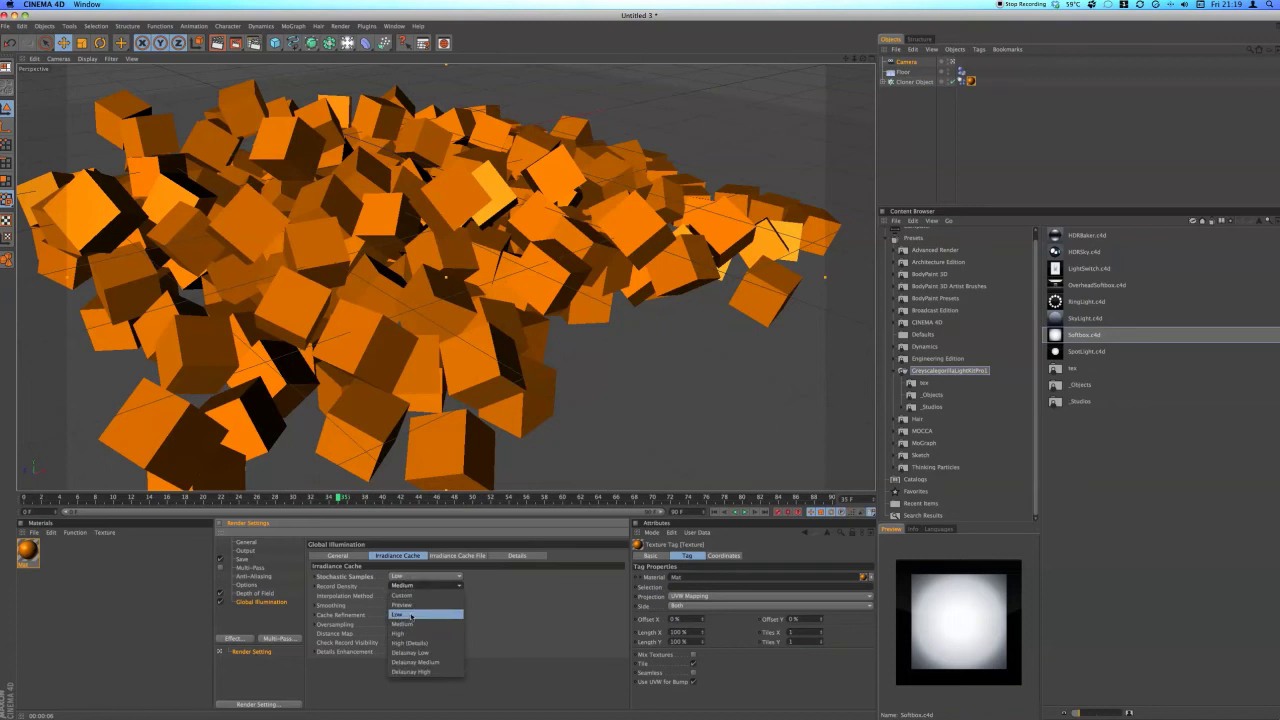
{"action": "left_click", "coordinate": [411, 614]}
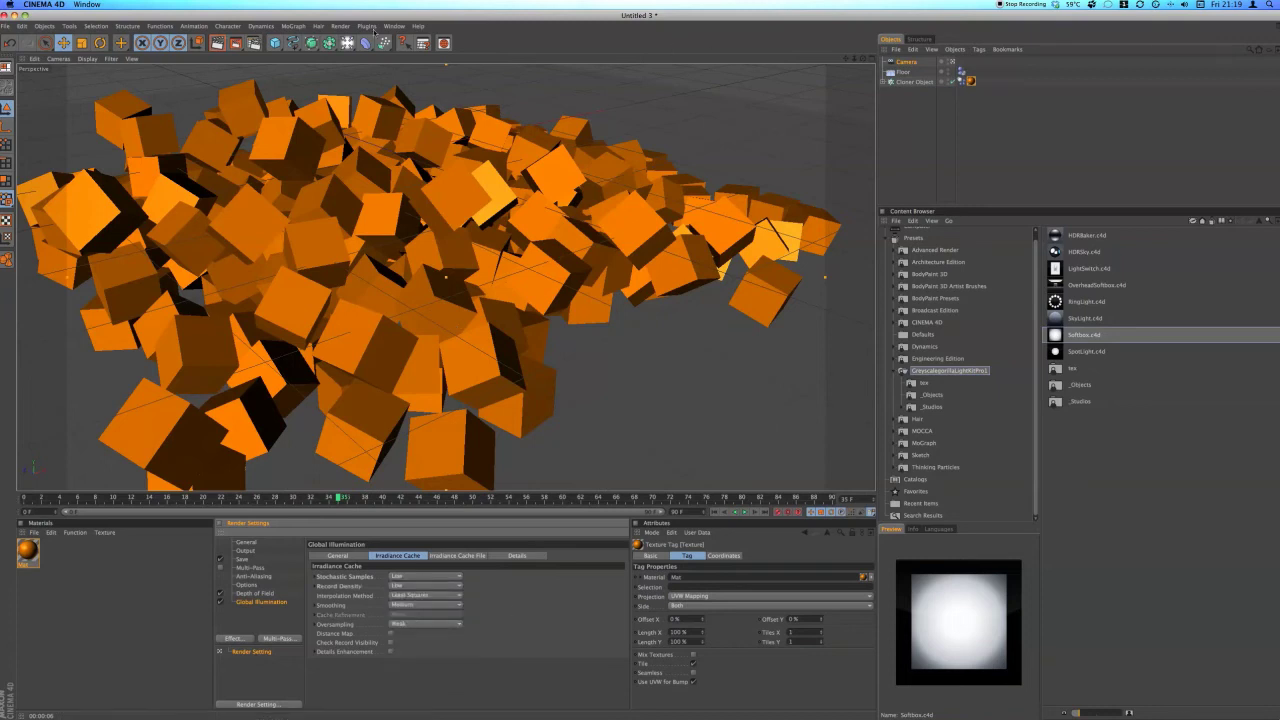
- Add a Sky object to the scene and render the view of the orange cubes
{"action": "left_click_drag", "start_coordinate": [347, 43], "coordinate": [513, 88]}
{"action": "left_click", "coordinate": [893, 115]}
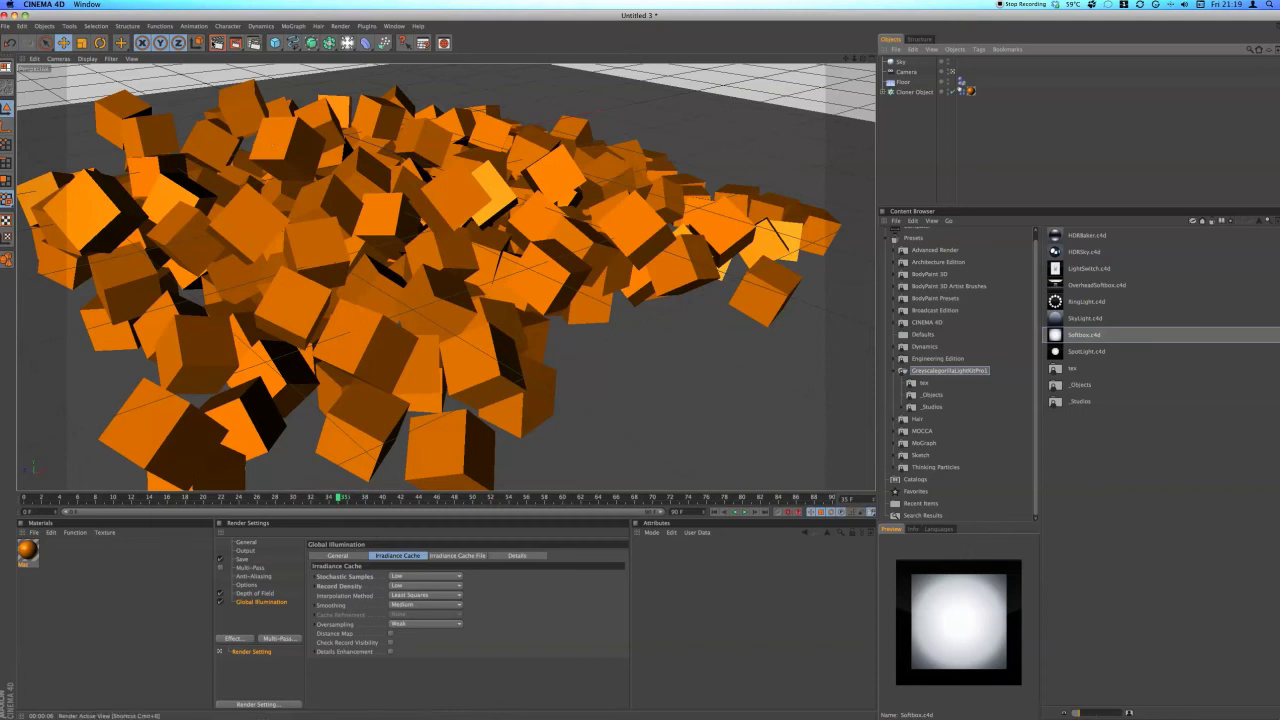
{"action": "left_click", "coordinate": [217, 43]}
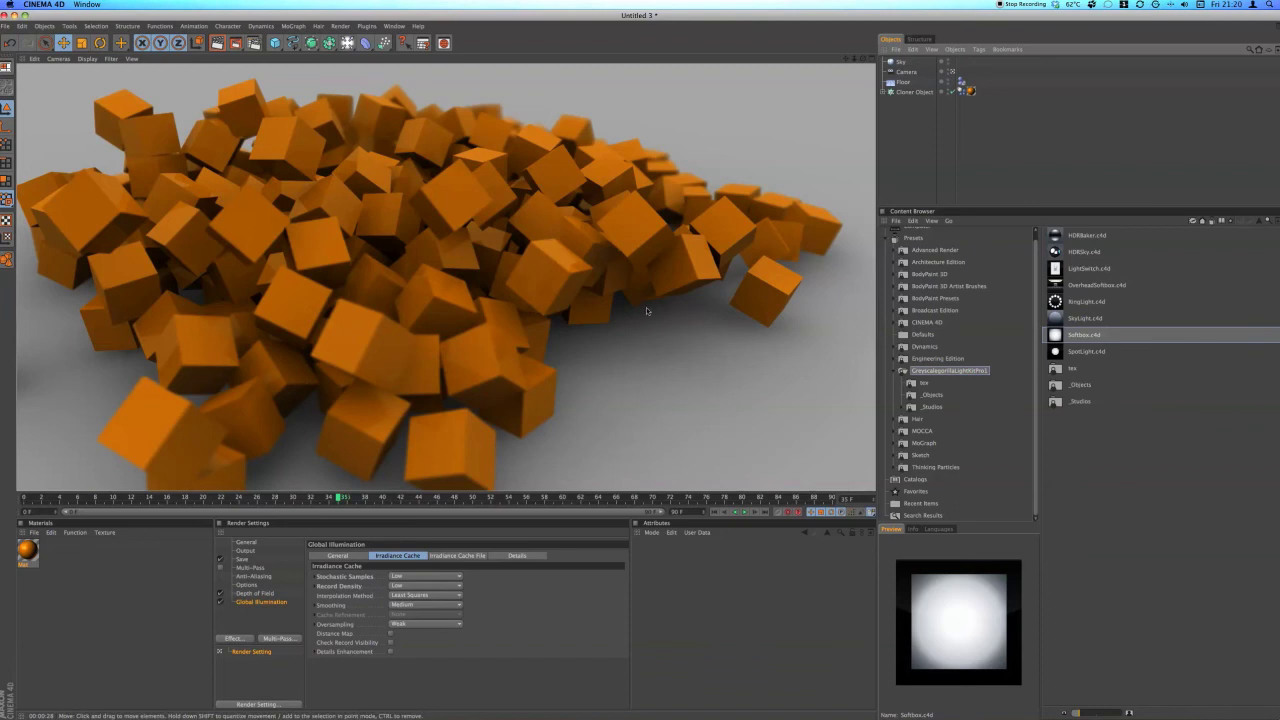
- Deepen the cube material's orange colour to RGB 255, 114, 0 using the colour picker
{"action": "left_click", "coordinate": [64, 558]}
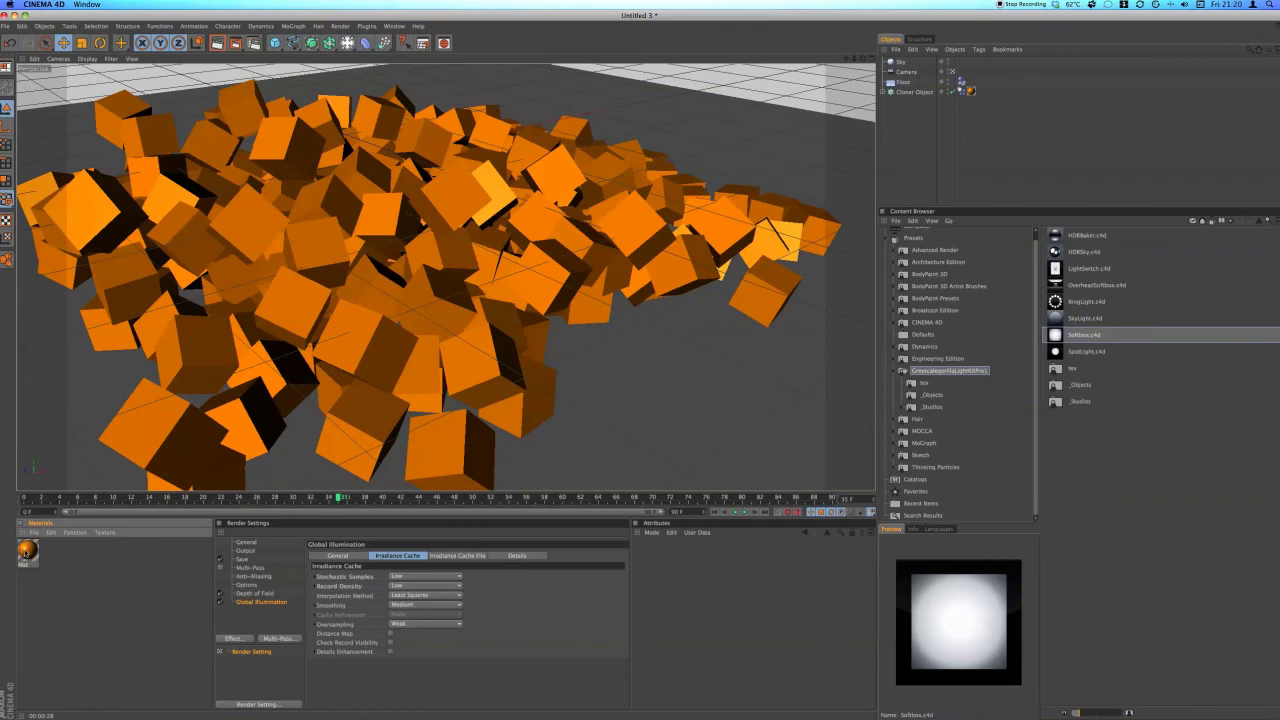
{"action": "double_click", "coordinate": [26, 551]}
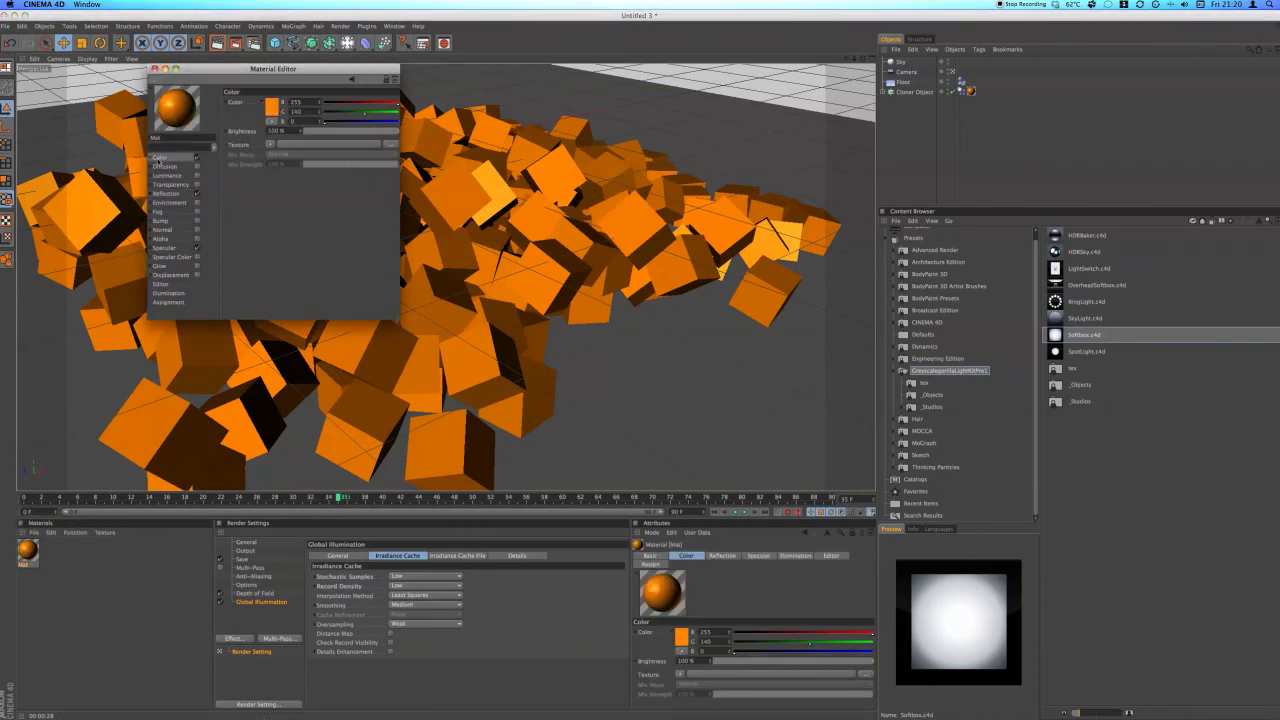
{"action": "left_click", "coordinate": [272, 106]}
{"action": "left_click", "coordinate": [264, 76]}
{"action": "left_click_drag", "start_coordinate": [265, 78], "coordinate": [262, 77]}
{"action": "left_click", "coordinate": [291, 149]}
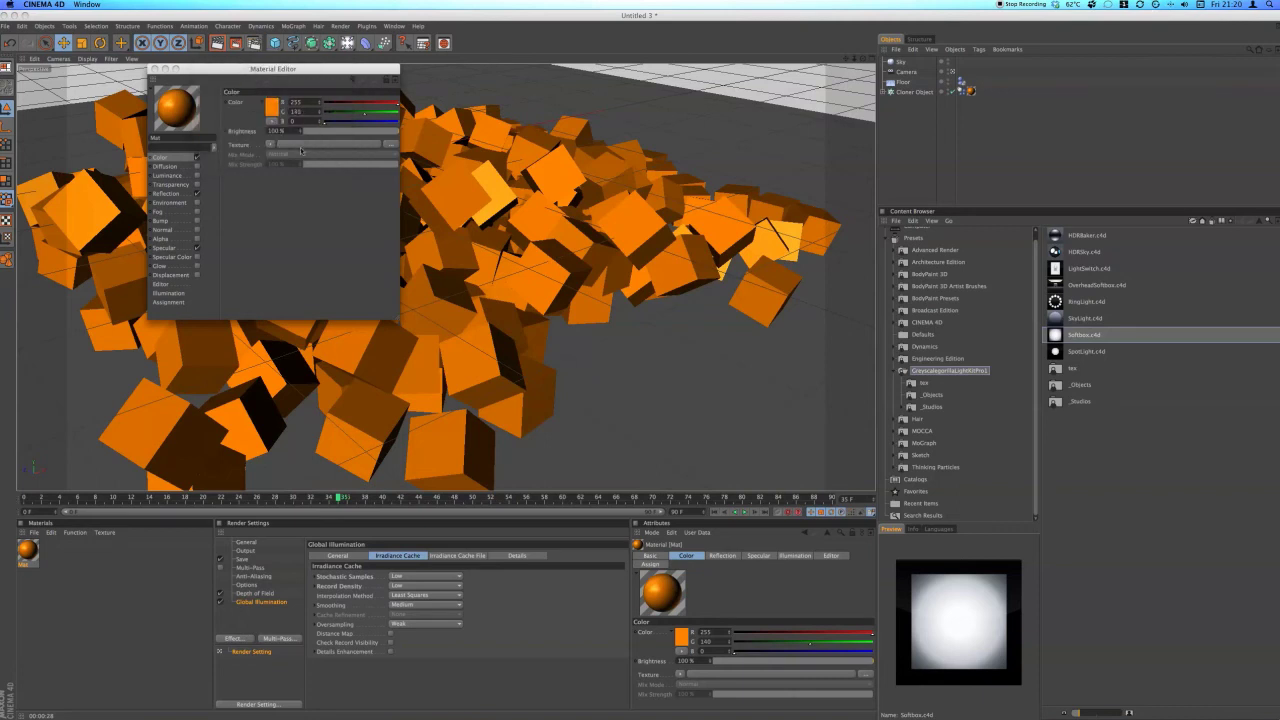
{"action": "left_click", "coordinate": [273, 106]}
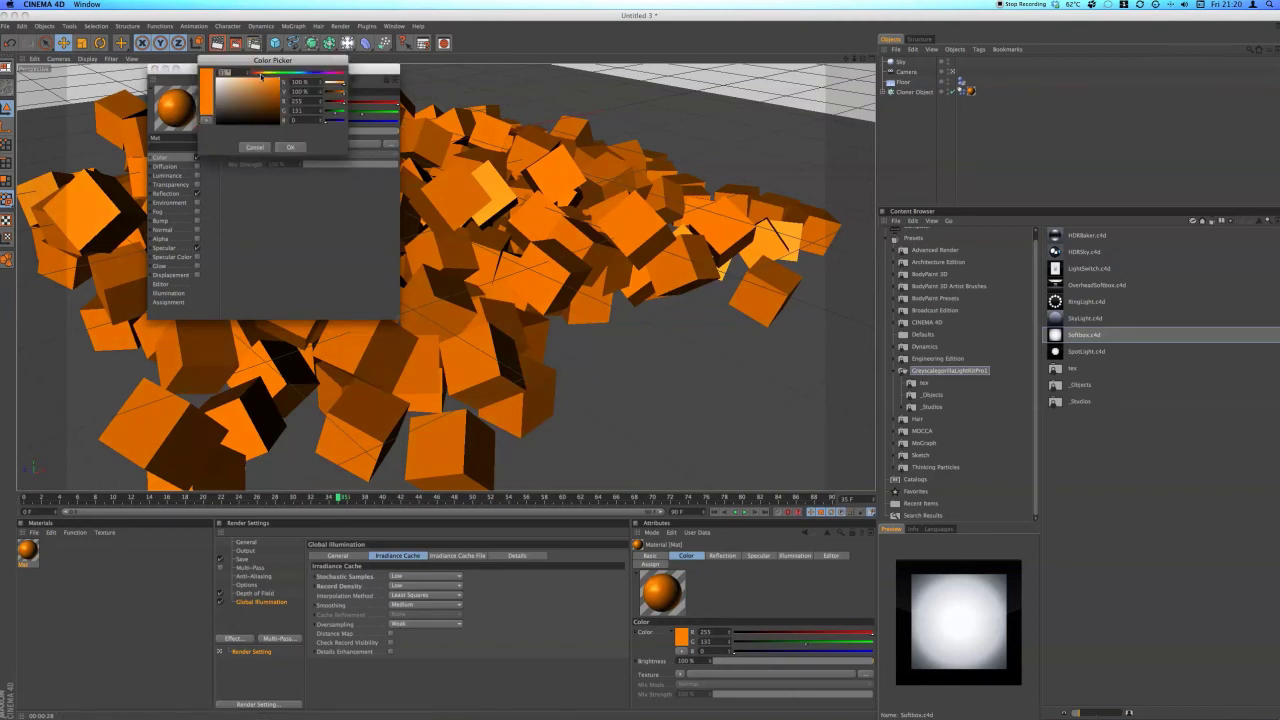
{"action": "left_click", "coordinate": [290, 147]}
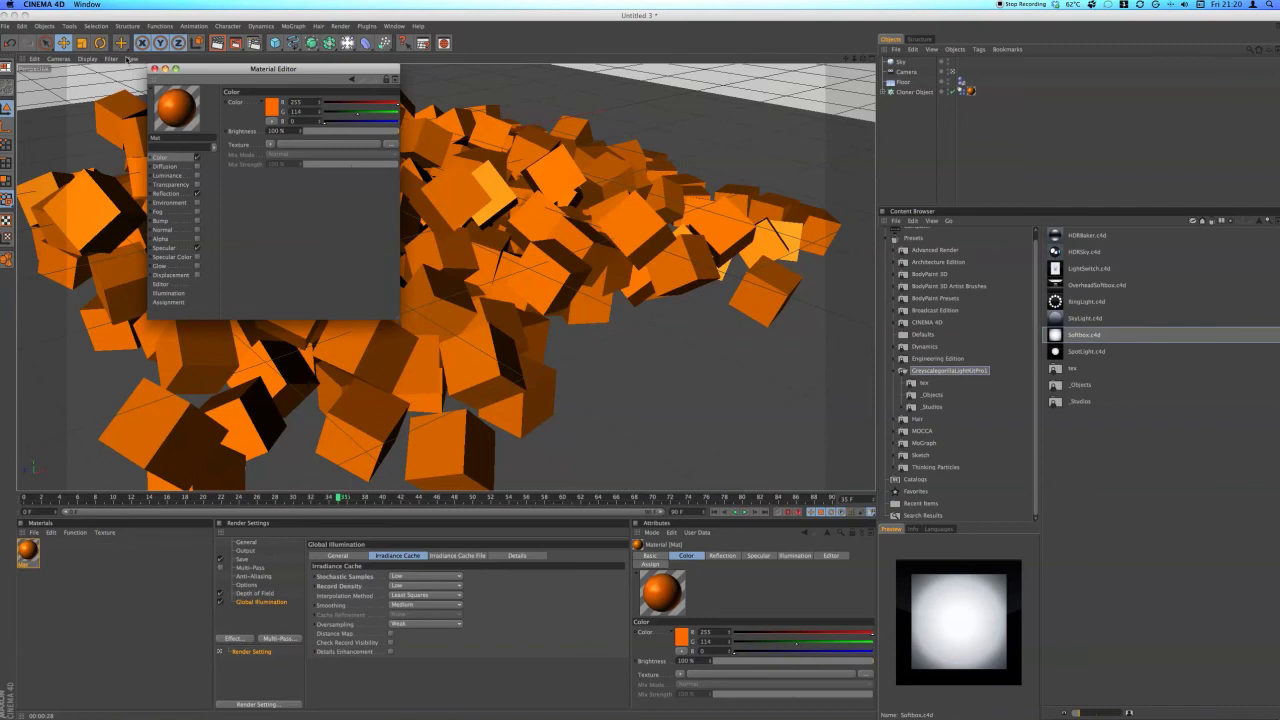
{"action": "left_click", "coordinate": [155, 70]}
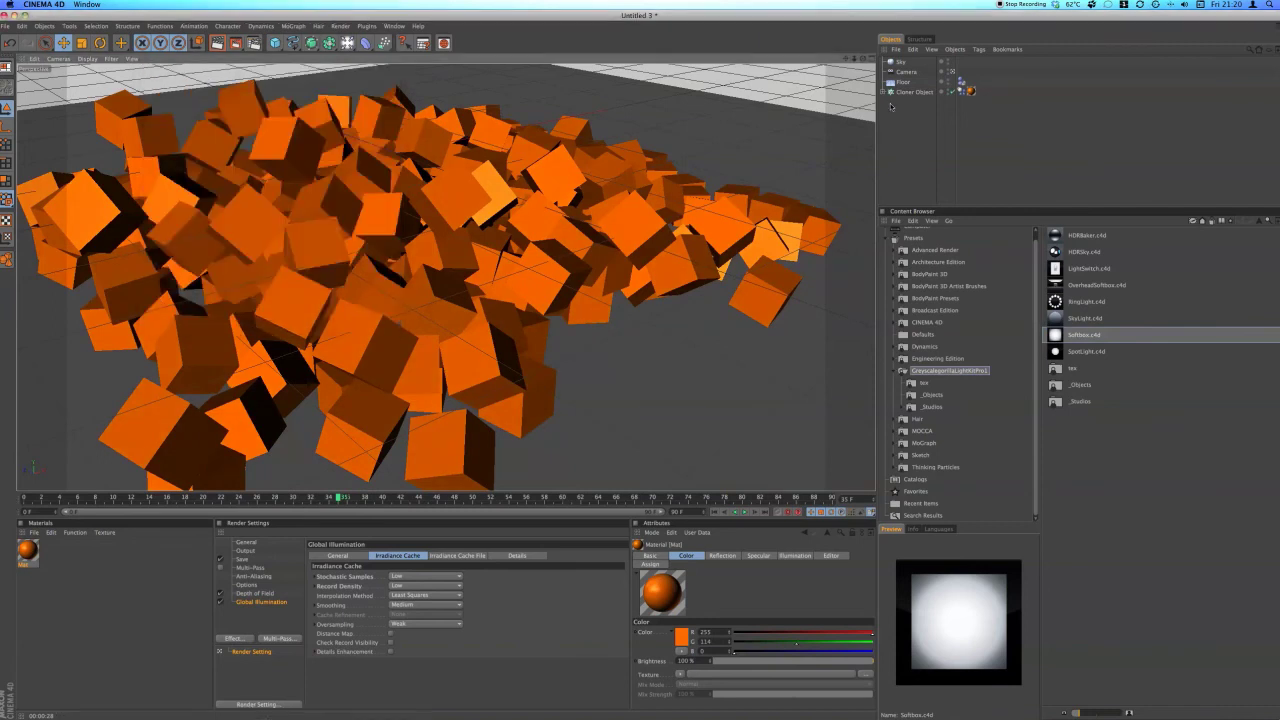
{"action": "left_click", "coordinate": [1117, 441]}
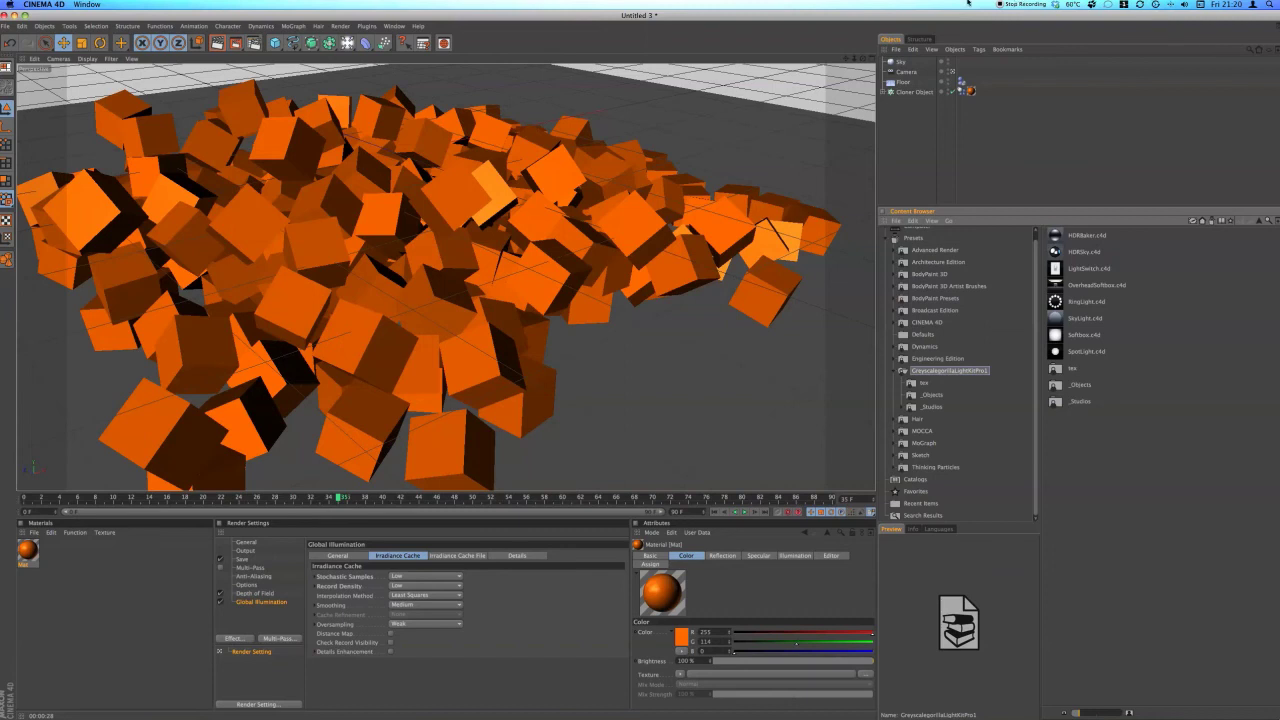
{"action": "left_click", "coordinate": [903, 72]}
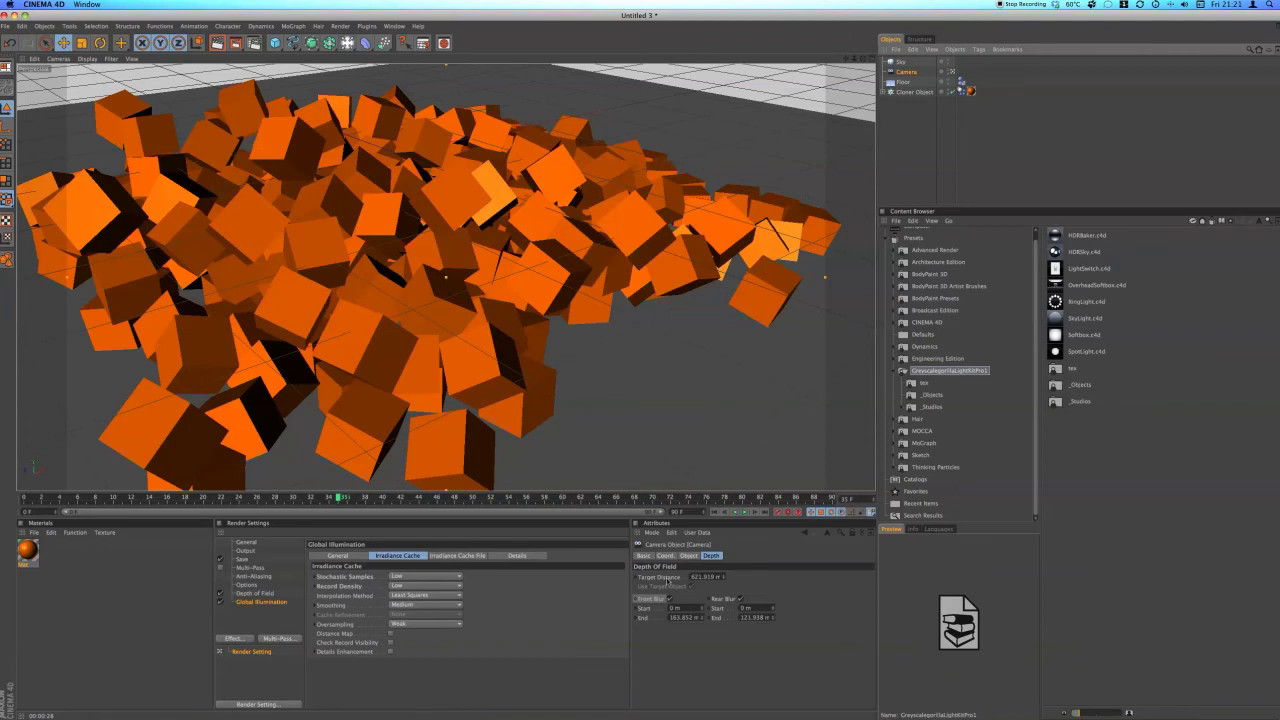
{"action": "left_click", "coordinate": [274, 612]}
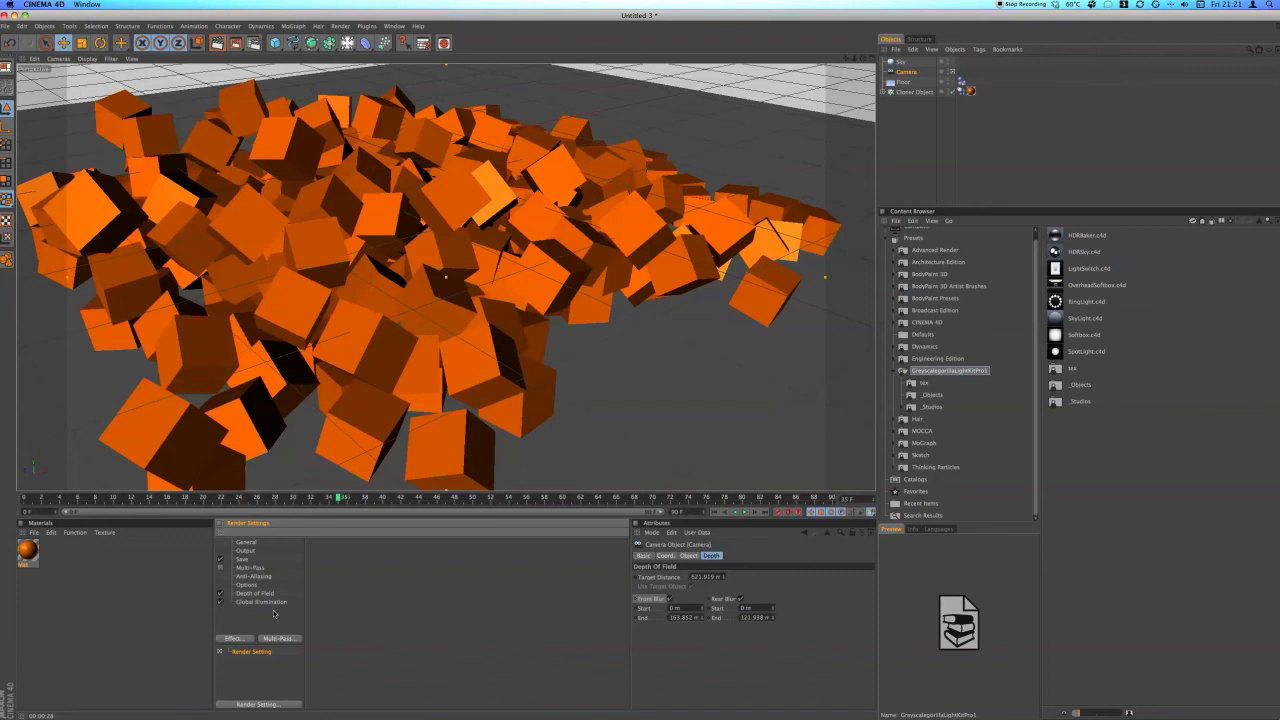
- Add the Softbox.c4d light from the Greyscalegorilla light kit presets to the scene
{"action": "left_click", "coordinate": [995, 154]}
{"action": "left_click_drag", "start_coordinate": [1086, 336], "coordinate": [936, 174]}
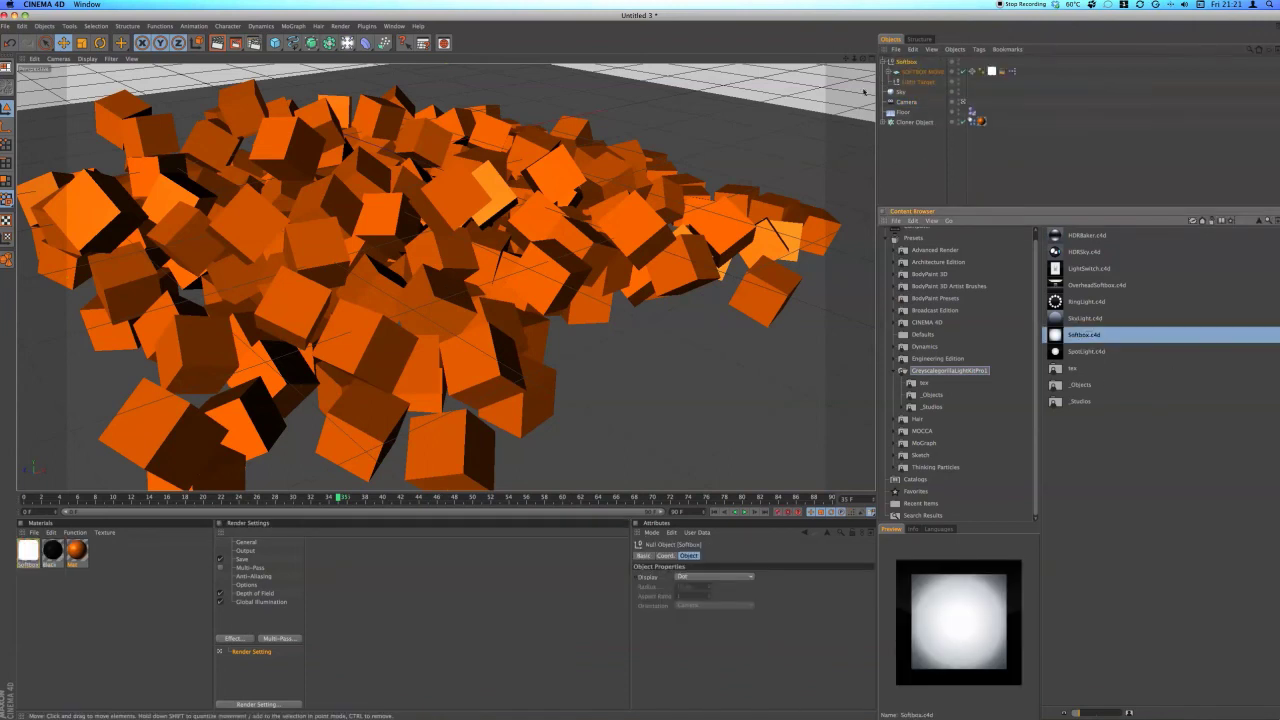
- Move the SOFTBOX MOVE plane away from the cubes and out of the camera's view, and render the view
{"action": "left_click", "coordinate": [920, 72]}
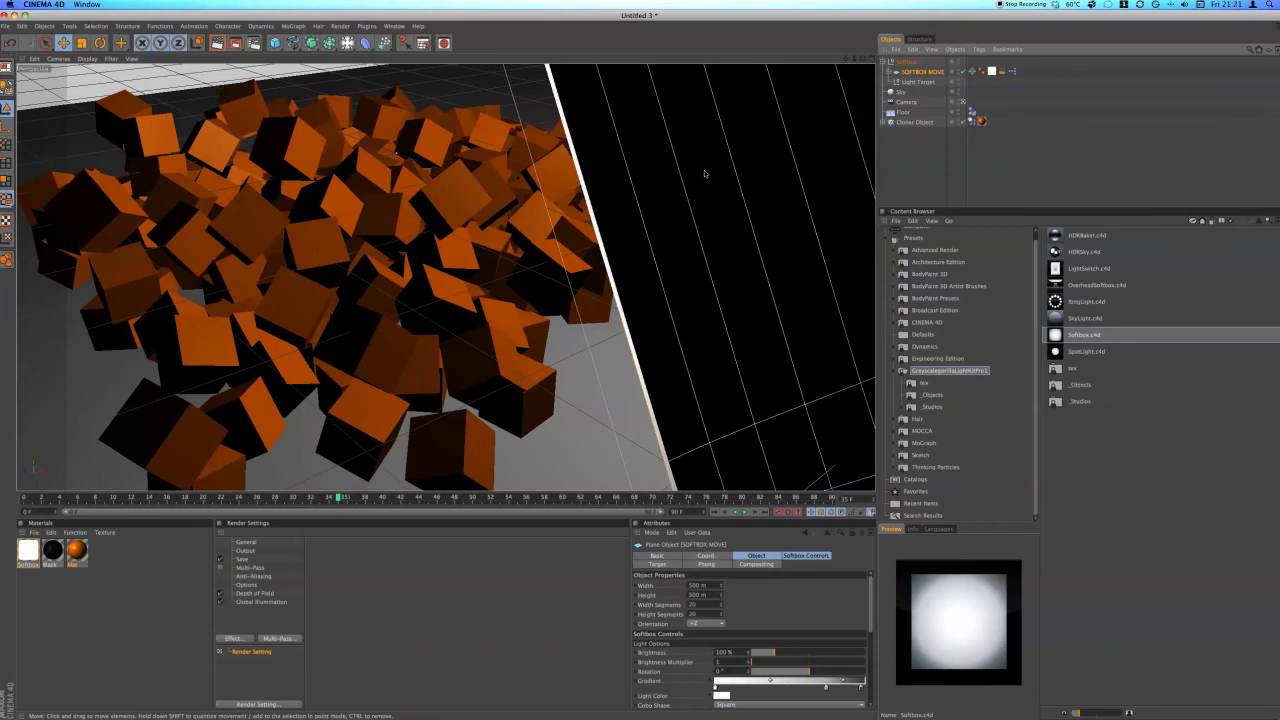
{"action": "scroll", "coordinate": [626, 243], "scroll_direction": "down", "scroll_amount": 3}
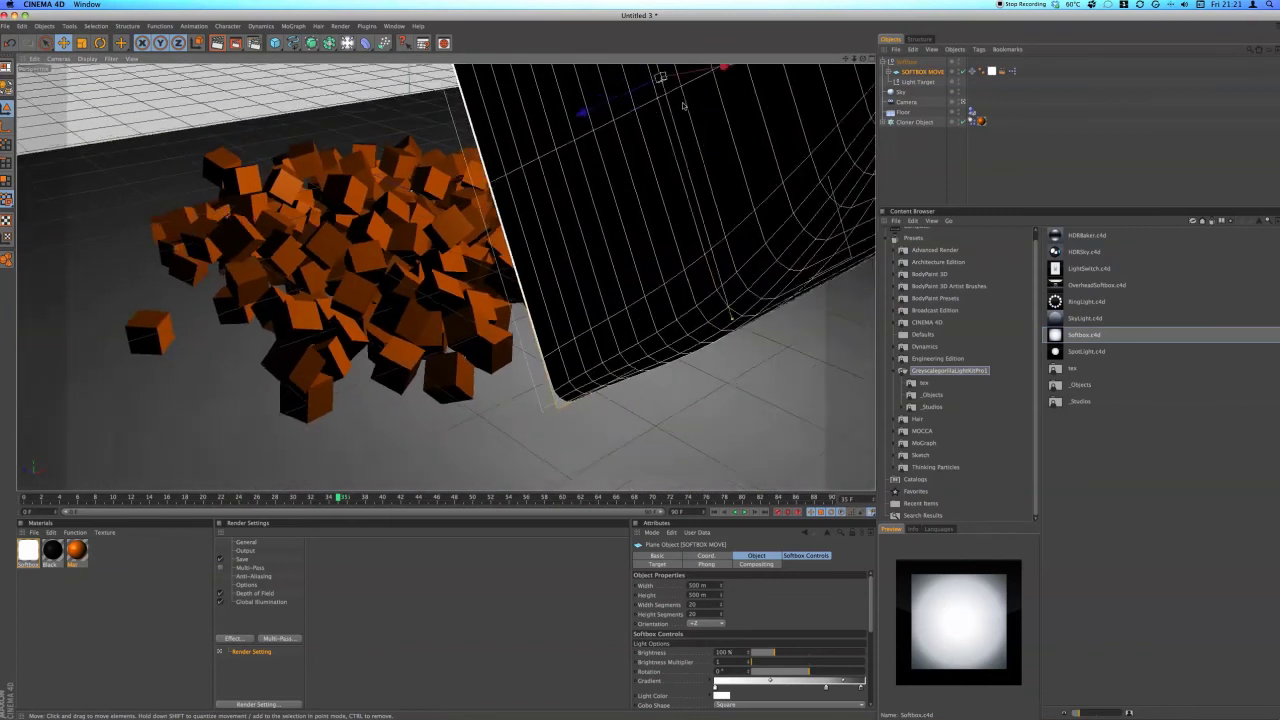
{"action": "scroll", "coordinate": [684, 106], "scroll_direction": "down", "scroll_amount": 2}
{"action": "left_click_drag", "start_coordinate": [517, 171], "coordinate": [694, 101]}
{"action": "scroll", "coordinate": [380, 247], "scroll_direction": "up", "scroll_amount": 5}
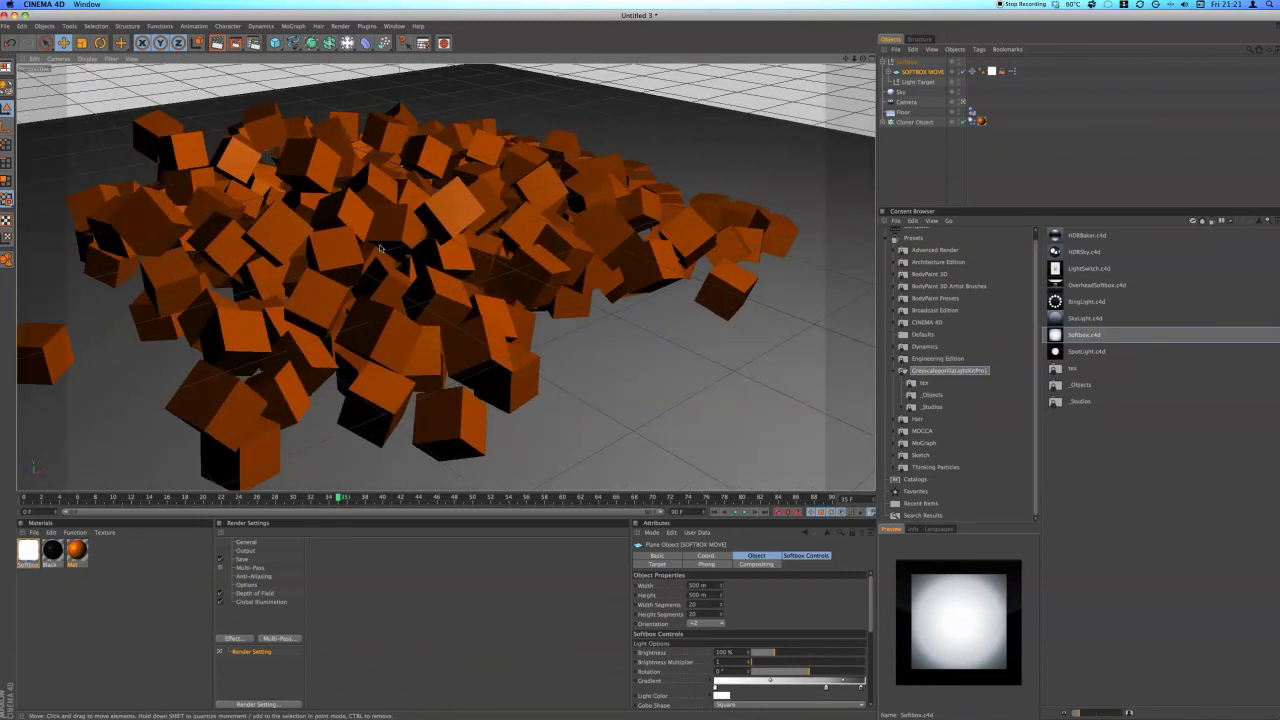
{"action": "left_click", "coordinate": [217, 42]}
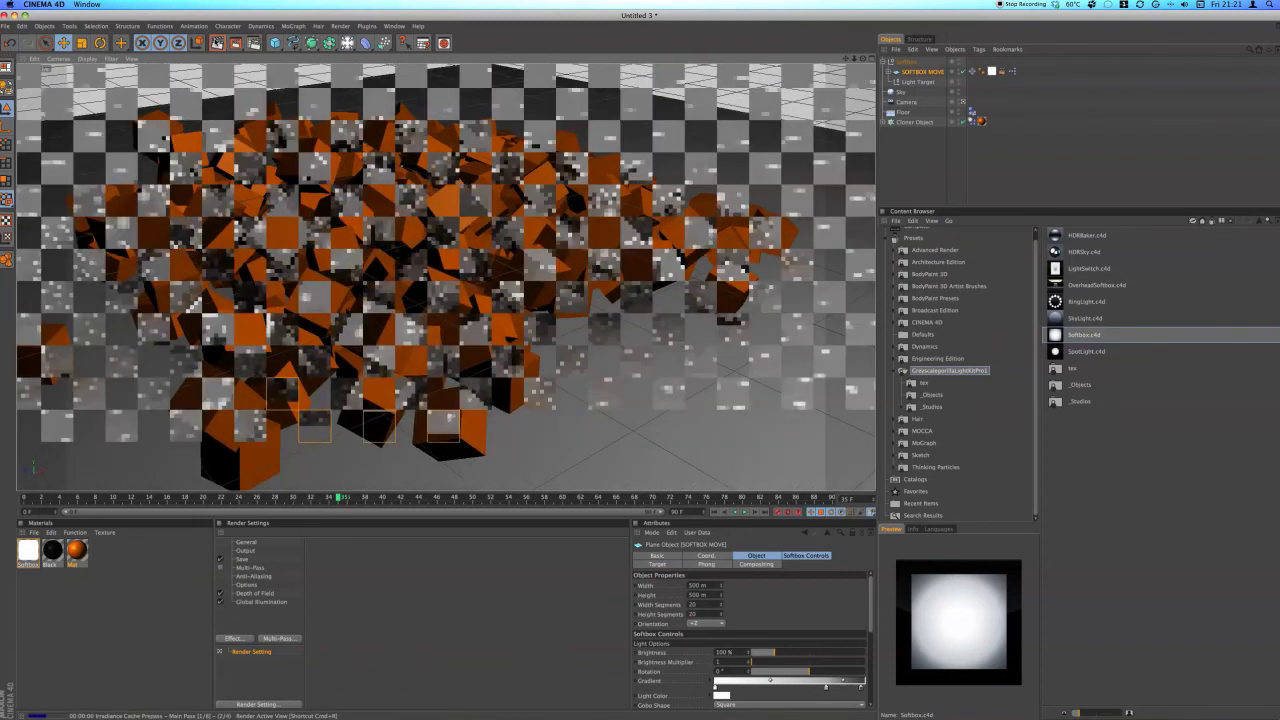